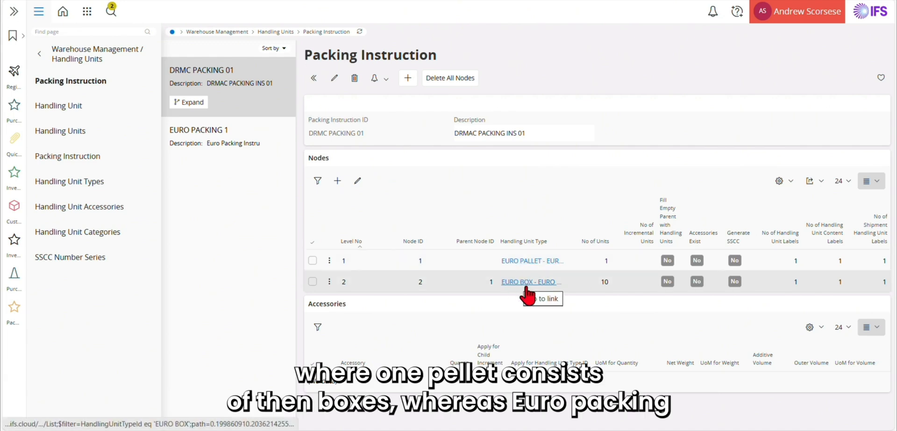
Review the EURO PACKING 1 packing instruction's nodes, then return to the KDK-002 part record.
click(213, 147)
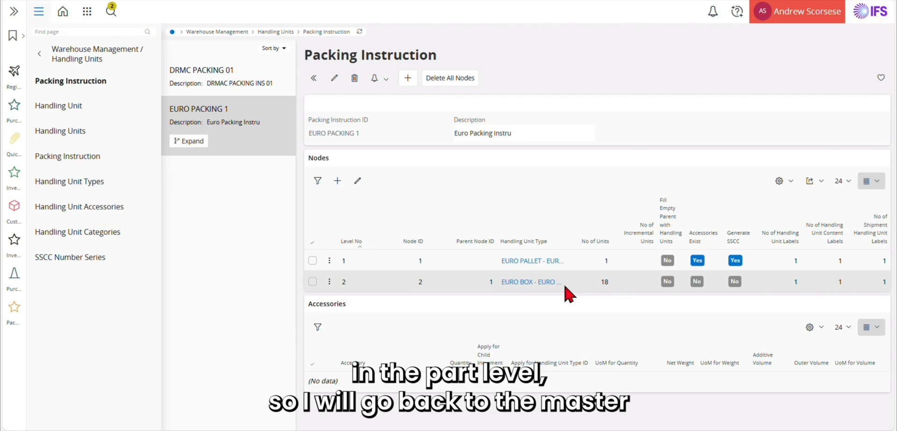
click(224, 1)
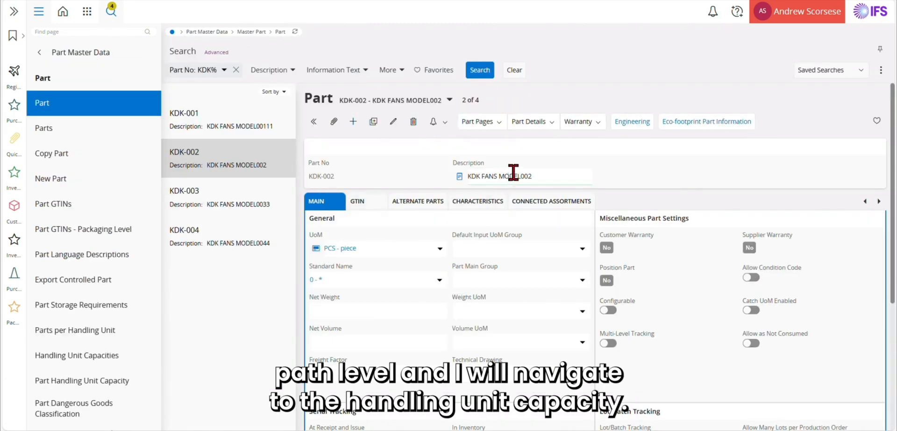
Add a handling unit capacity of EURO BOX, max 10 PCS, to part KDK-002 and save.
click(538, 121)
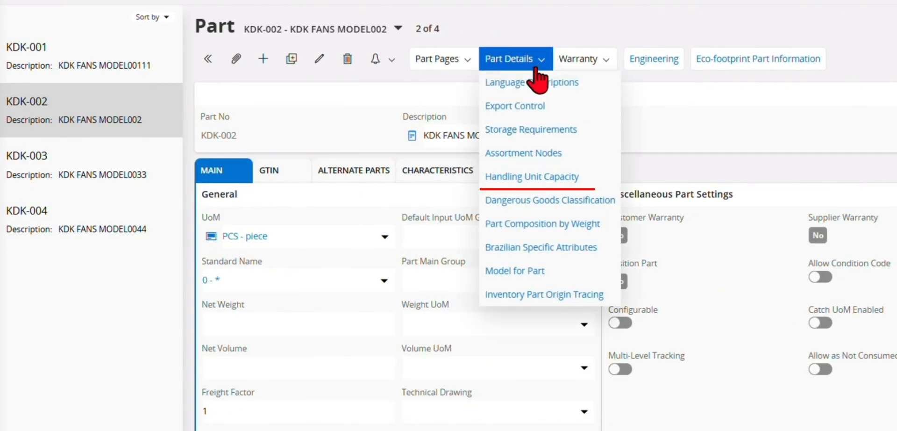
click(537, 176)
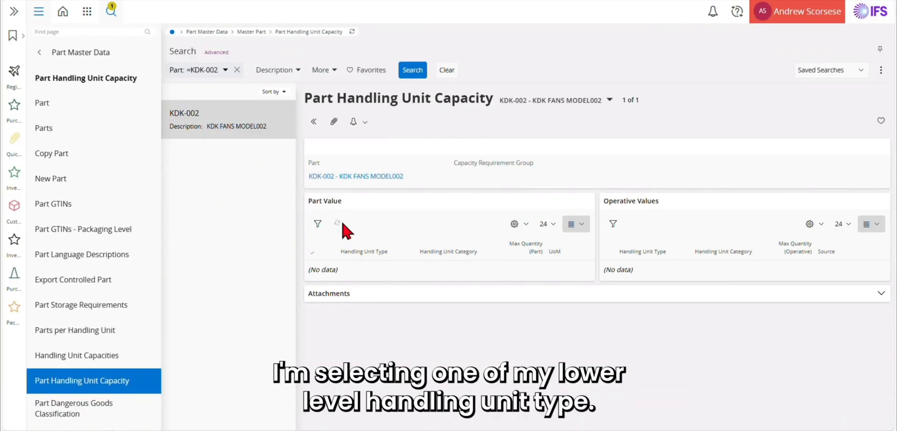
click(338, 224)
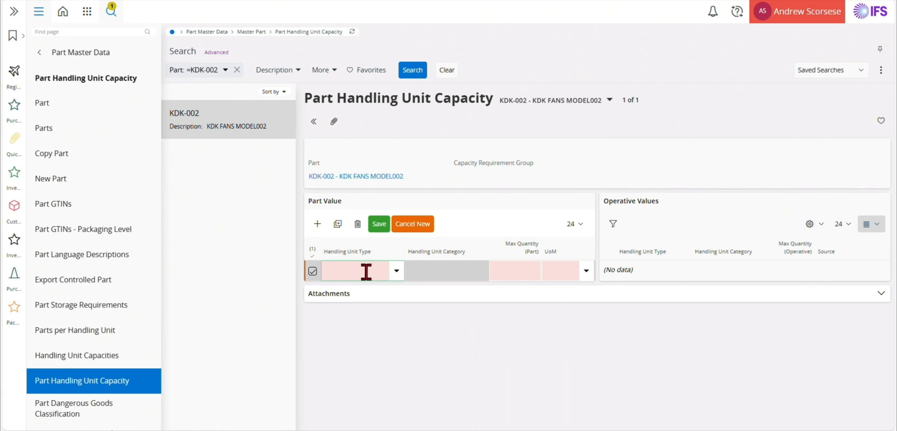
text(EU)
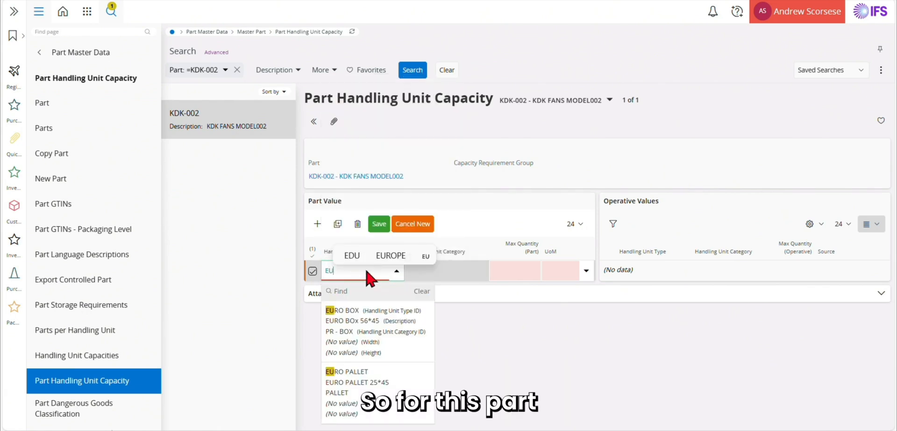
click(354, 333)
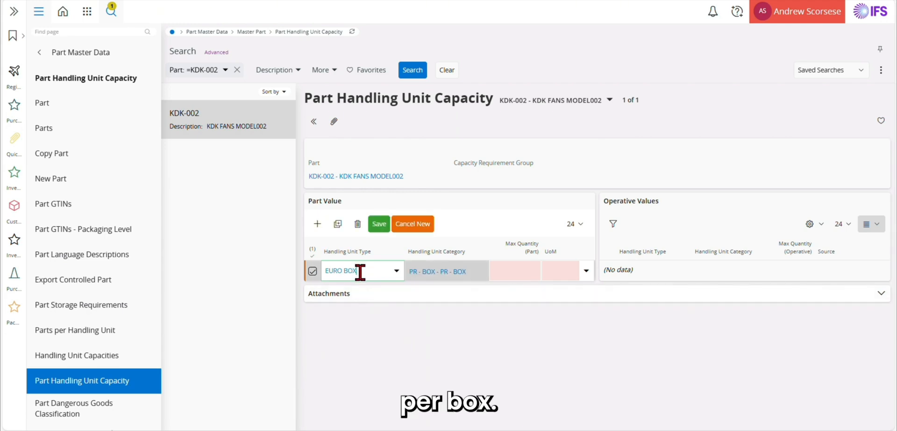
click(512, 270)
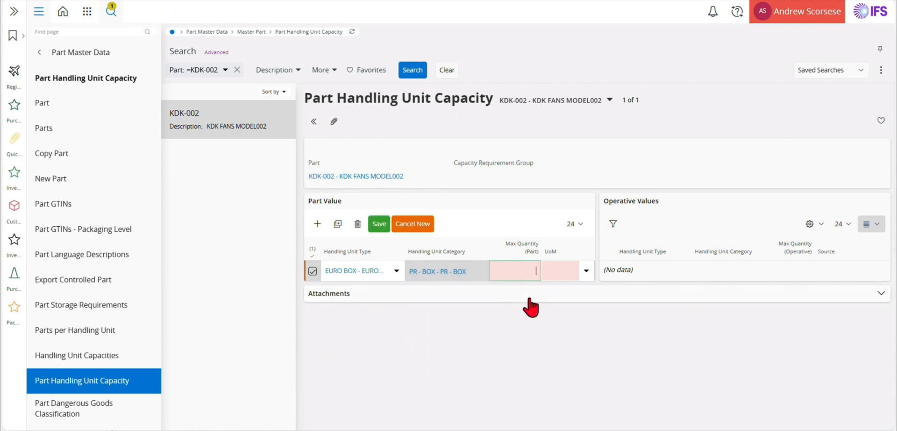
text(10)
key(Tab)
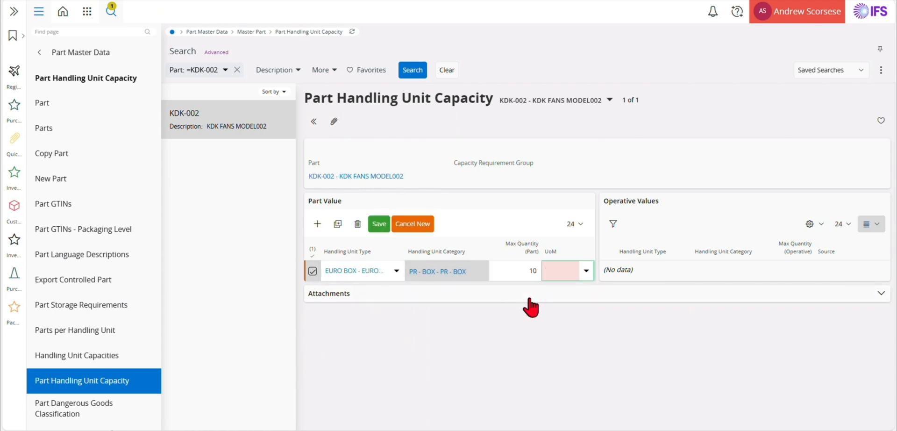
text(PCS)
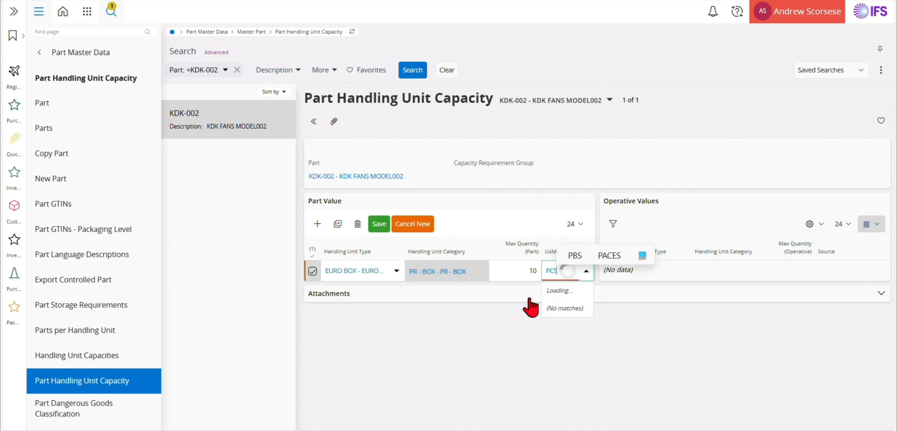
click(570, 322)
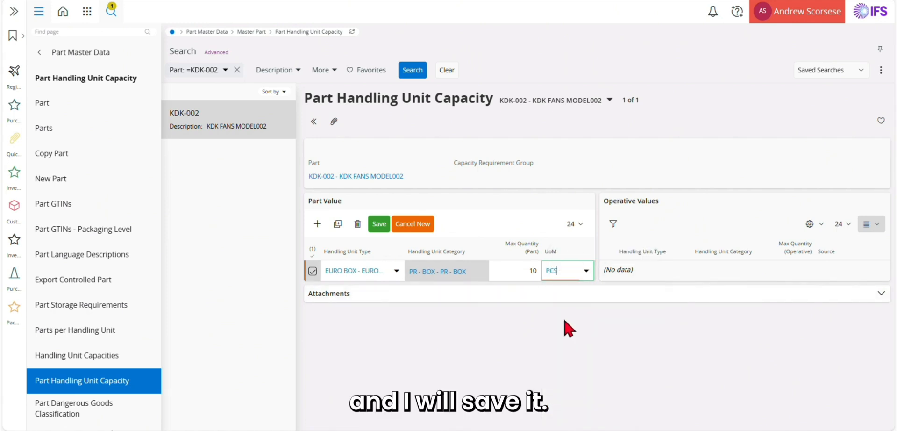
click(377, 224)
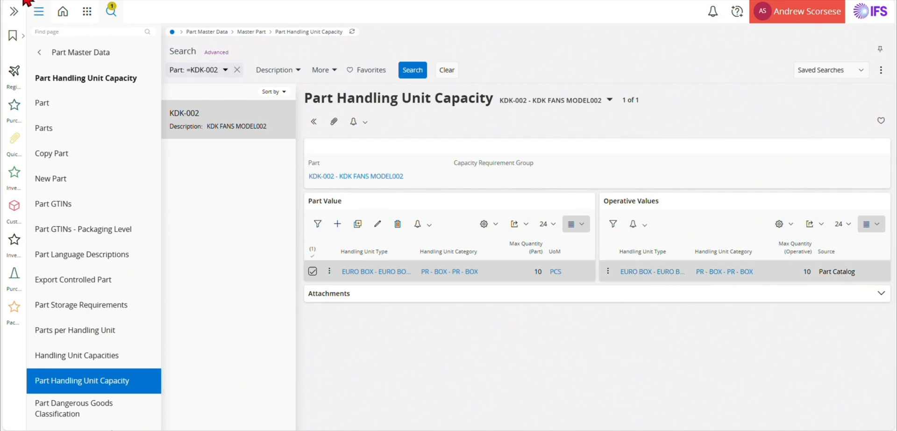
Change the Part filter from KDK-002 to KDK-003 and search.
click(218, 72)
click(204, 117)
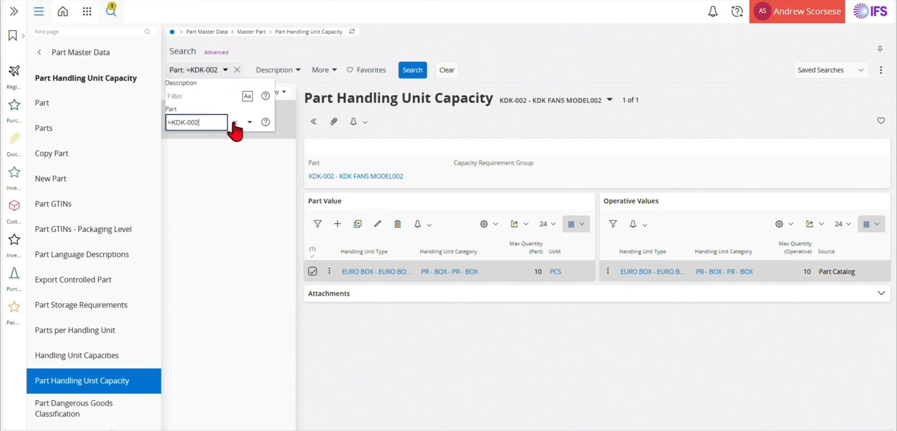
key(BackSpace)
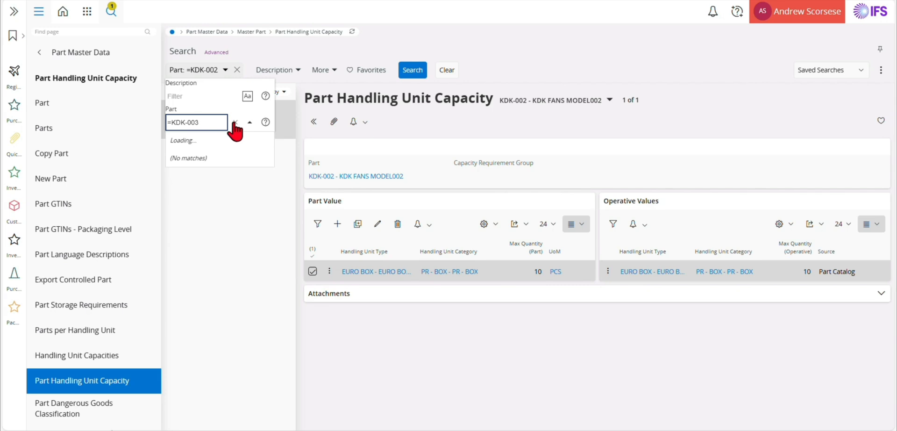
click(216, 152)
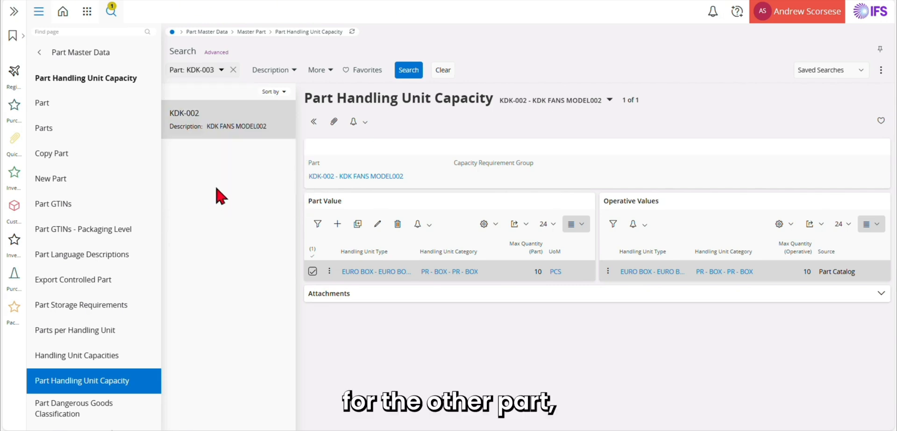
click(415, 70)
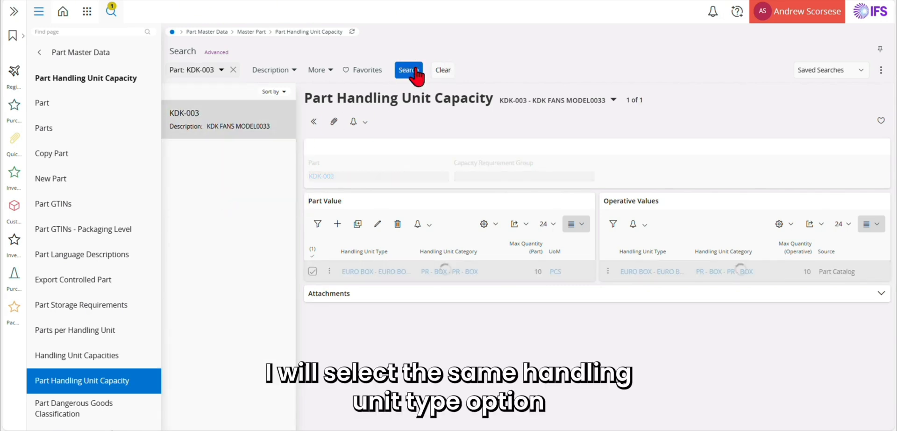
Add a handling unit capacity of EURO BOX, max 20 PCS, for KDK-003 and save.
click(338, 225)
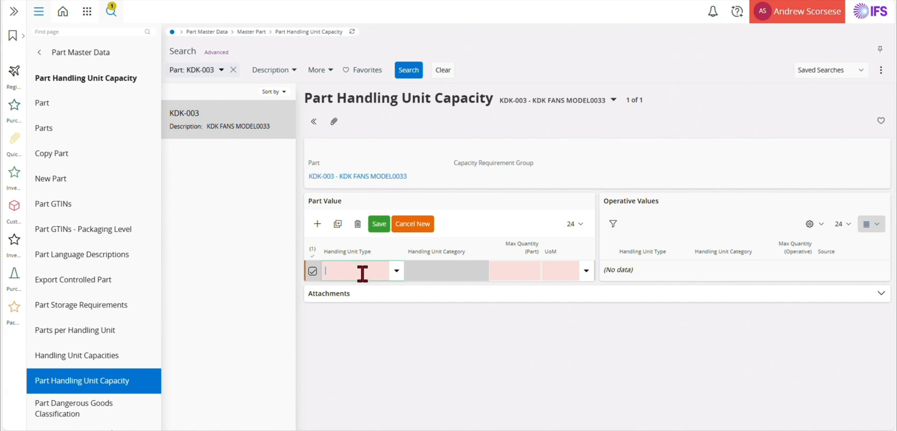
click(363, 273)
text(EU)
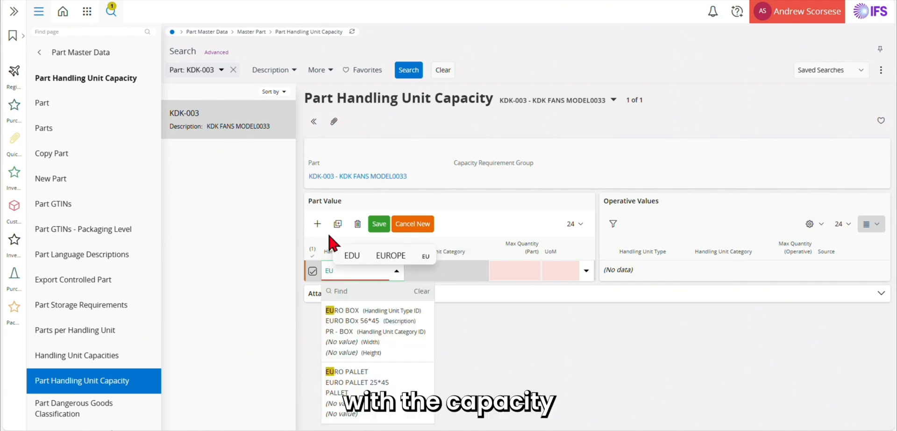
click(376, 339)
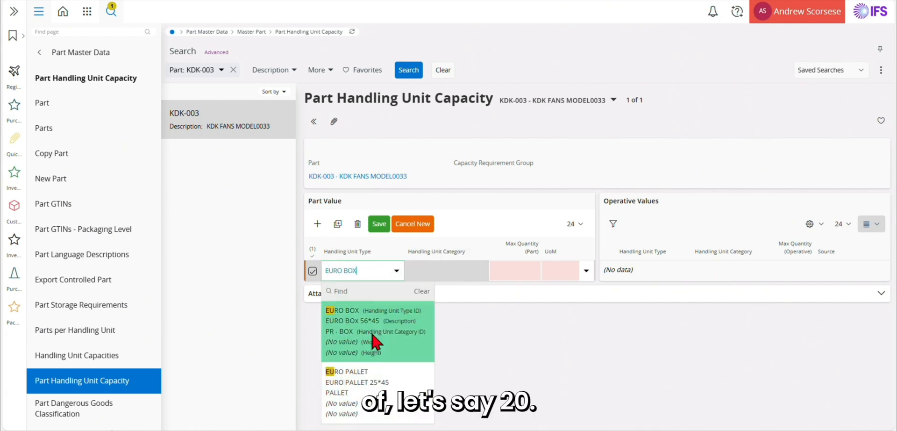
click(507, 273)
text(20)
click(566, 272)
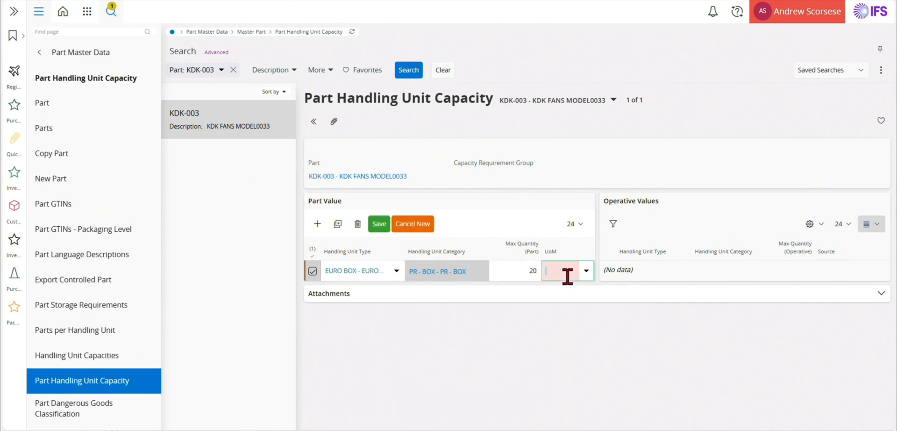
text(PCS)
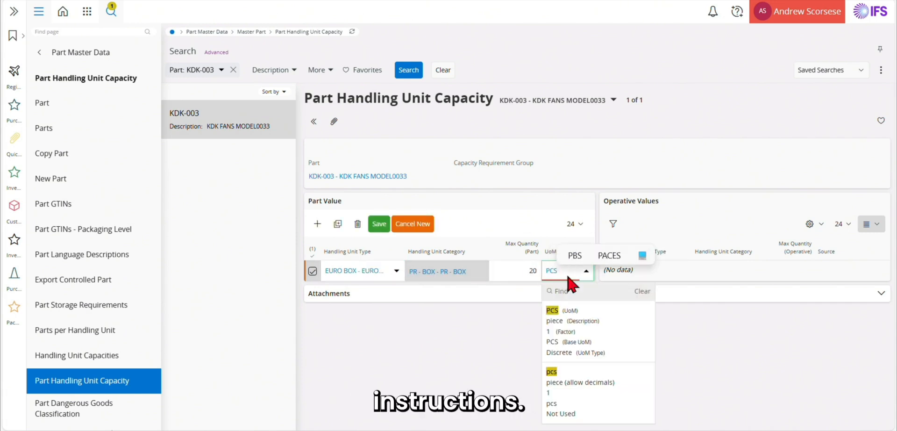
click(561, 309)
click(379, 224)
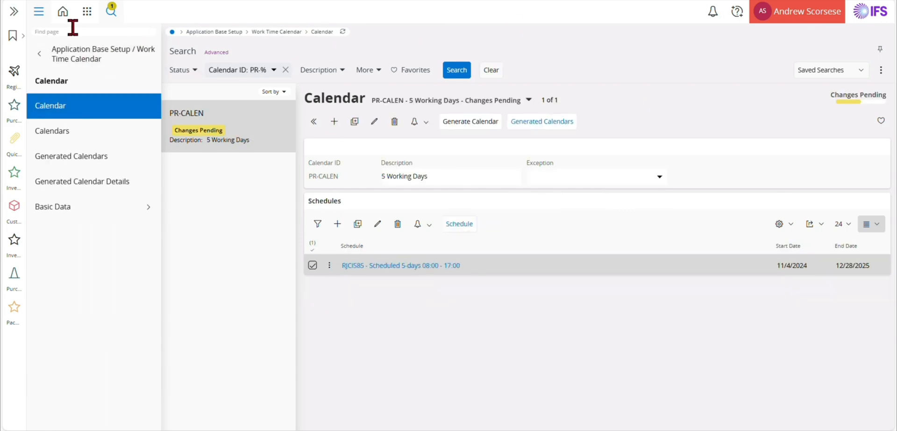
On Default Packing Instructions for Customer Order, add a new row for part KDK-002.
text(ef)
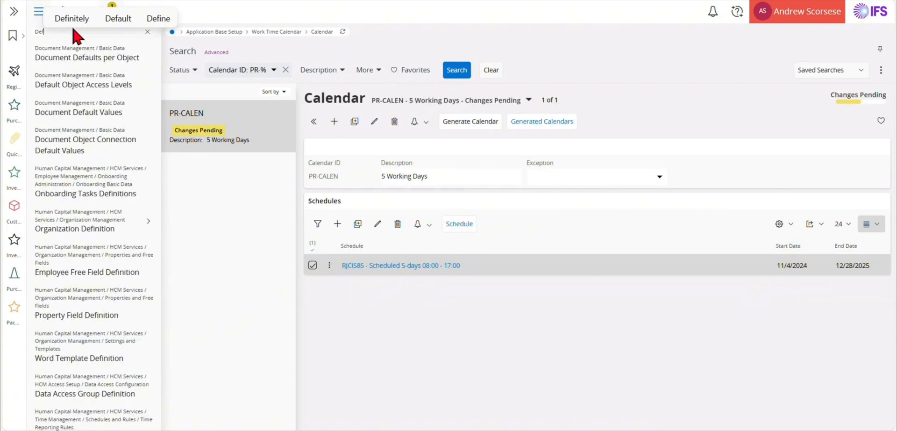
text( pa)
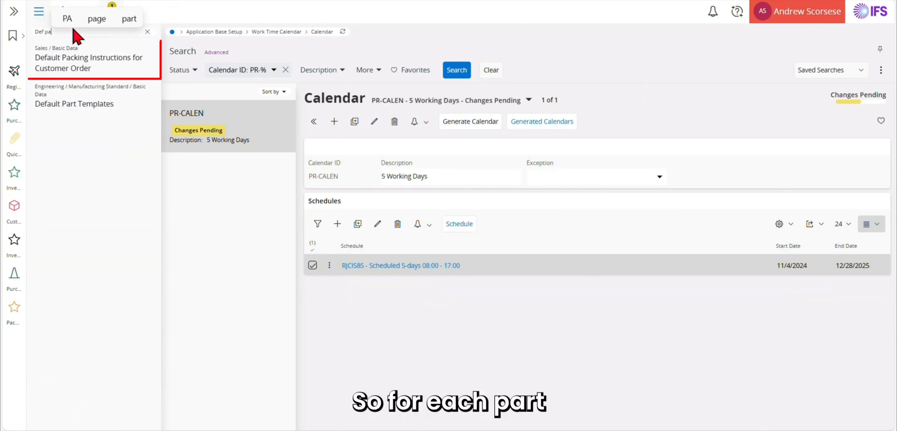
click(82, 63)
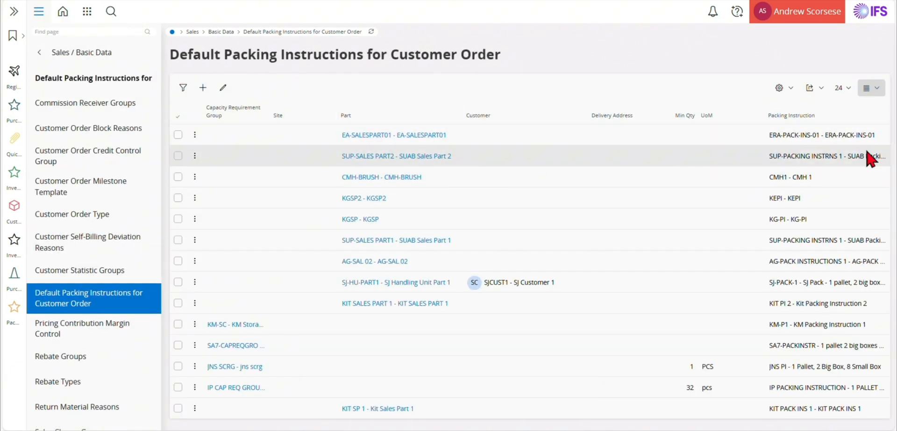
click(203, 87)
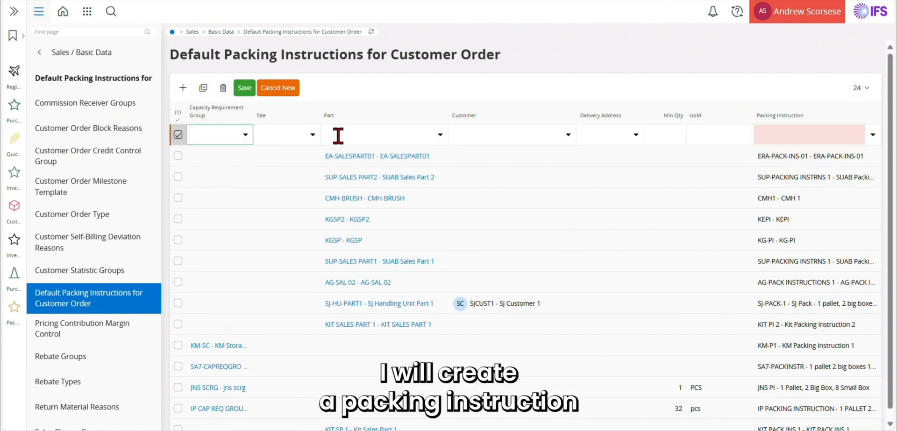
click(345, 134)
text(k)
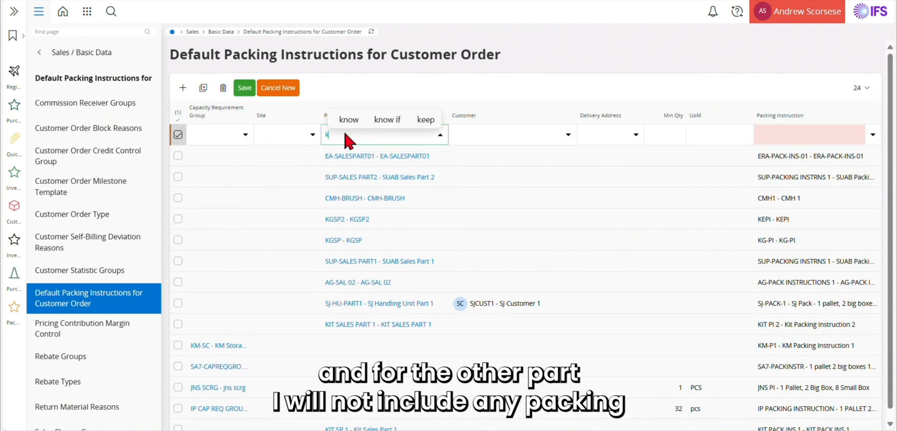
text(dk)
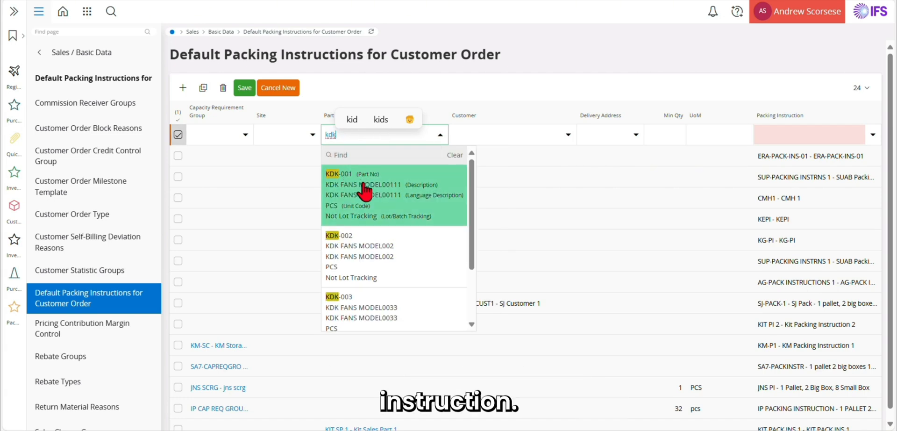
click(367, 246)
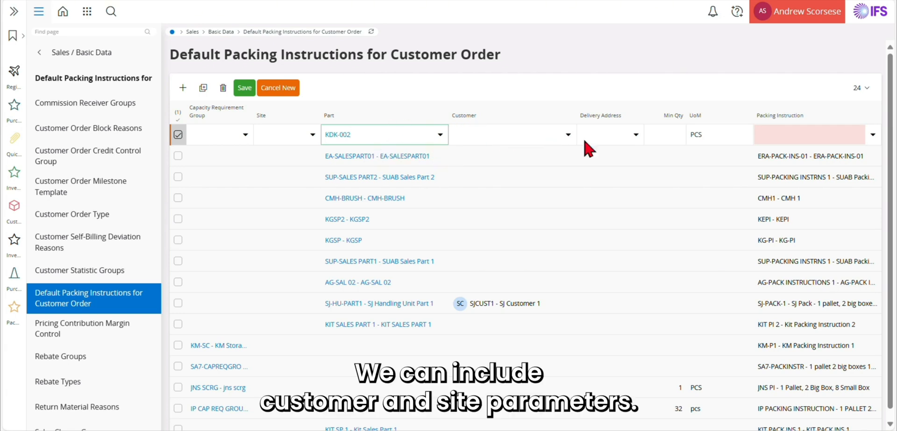
Assign packing instruction DRMC PACKING 01, save, and set the minimum quantity to 10.
click(871, 136)
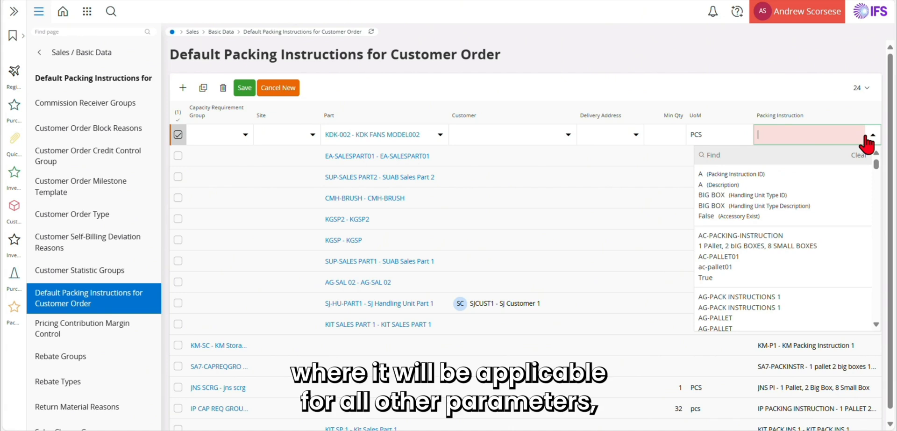
text(dm)
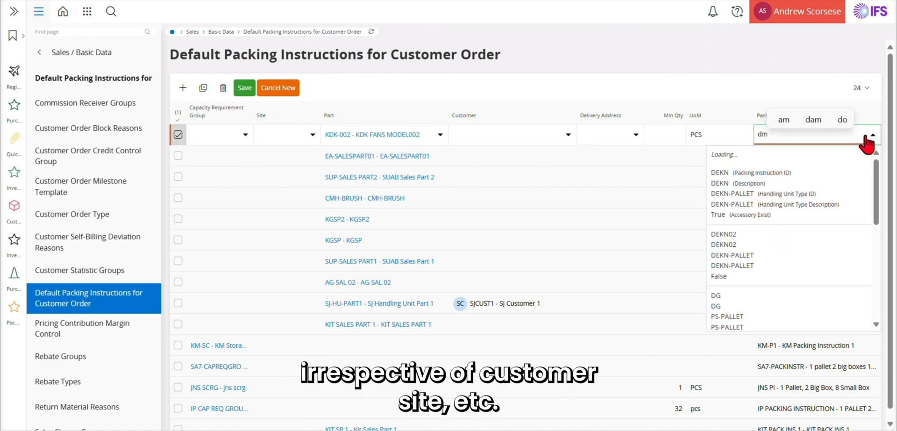
key(BackSpace)
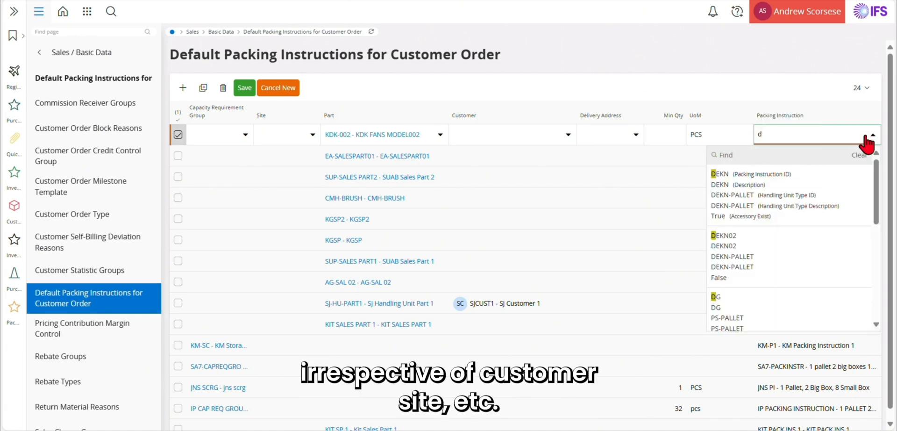
scroll(745, 234, down, 5)
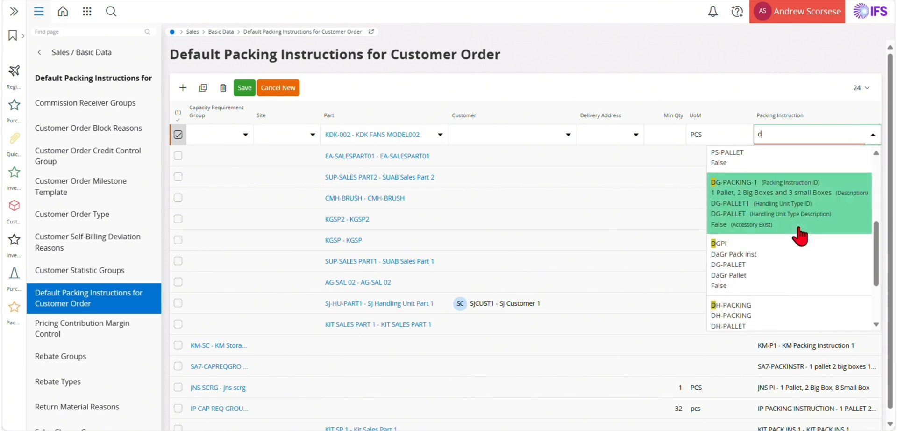
click(789, 316)
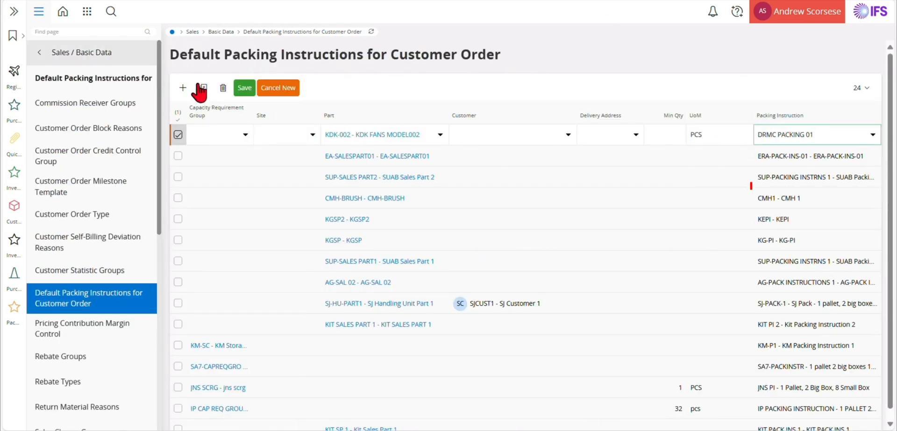
click(245, 88)
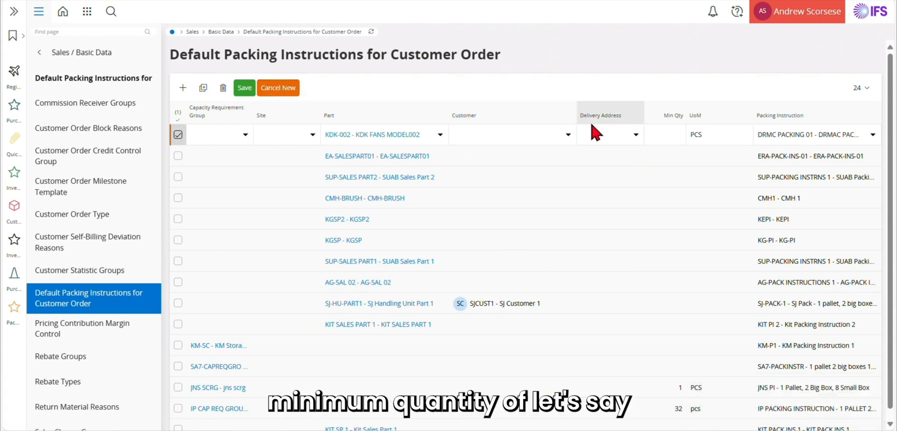
click(672, 140)
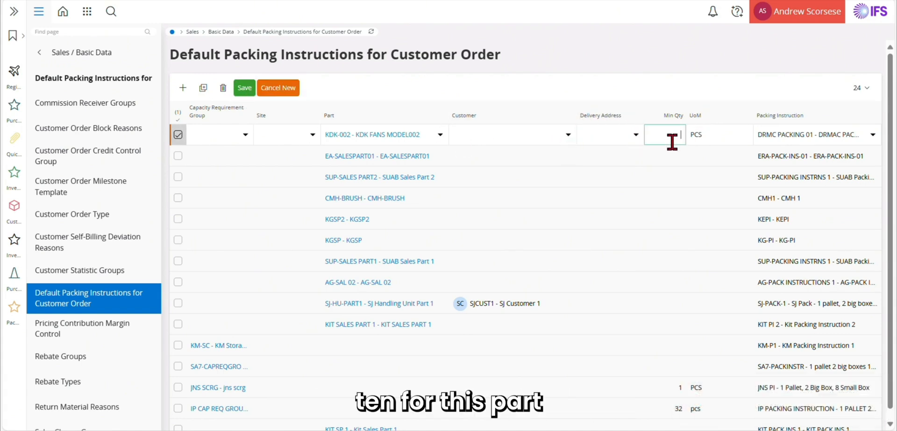
text(10)
key(Return)
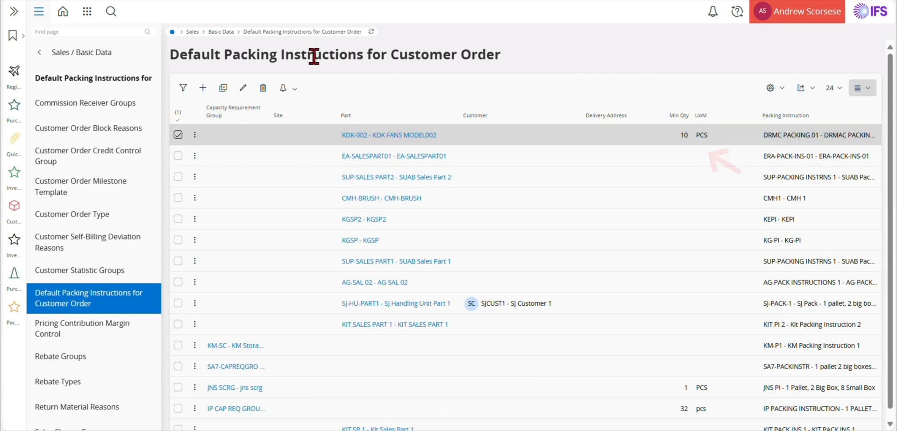
Create a new customer order for customer 001 (DPMC LLC) and save the header.
mouse_move(155, 1)
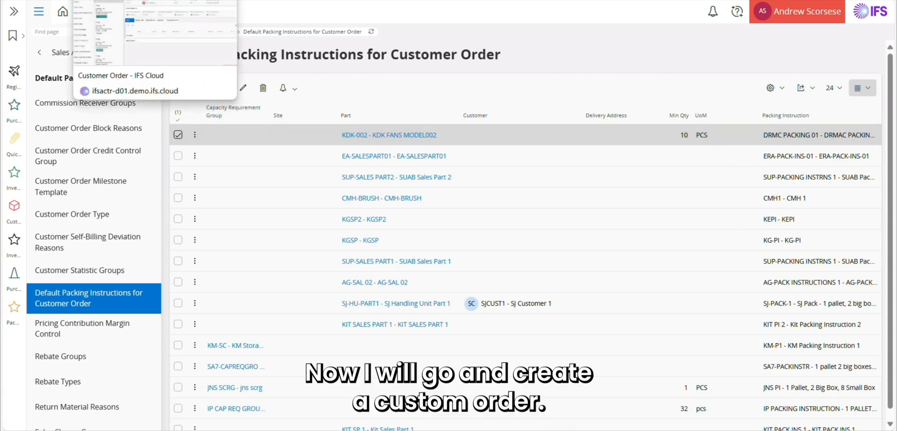
click(155, 1)
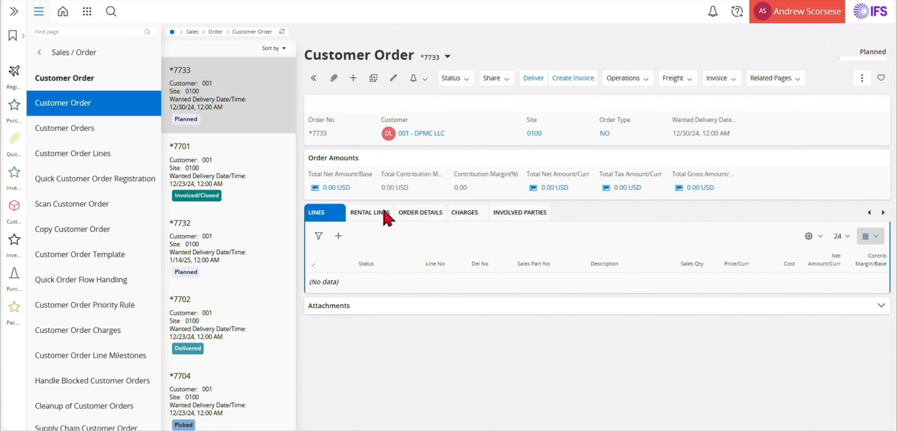
click(353, 78)
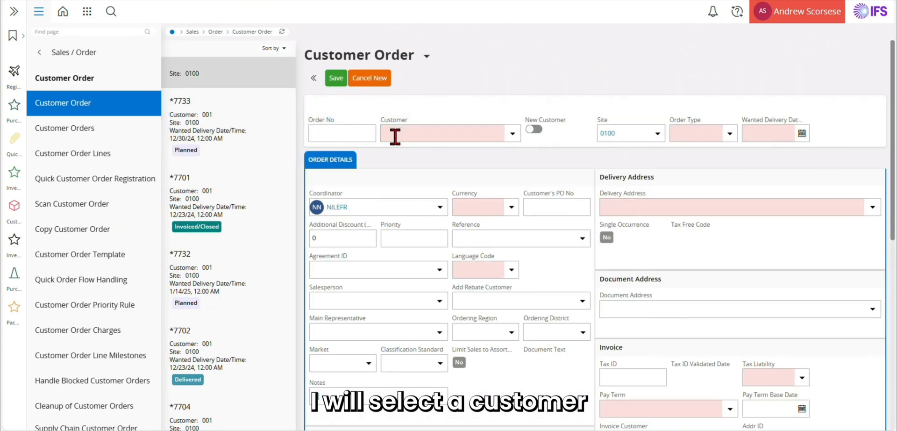
click(410, 114)
text(001)
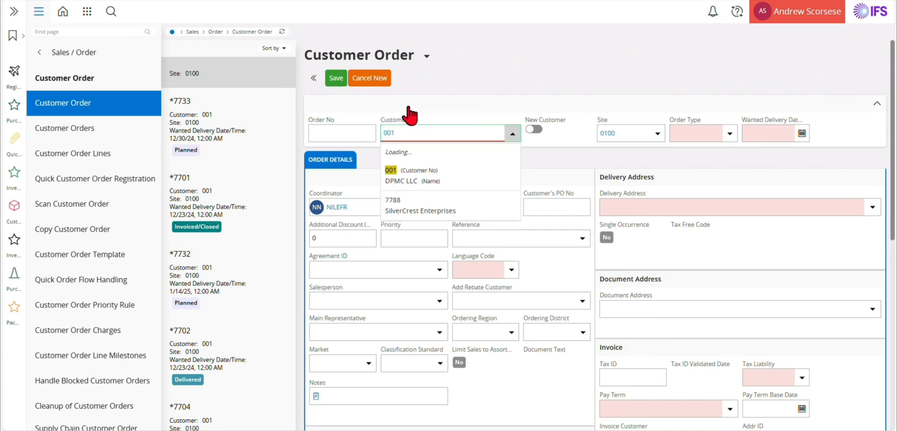
click(429, 189)
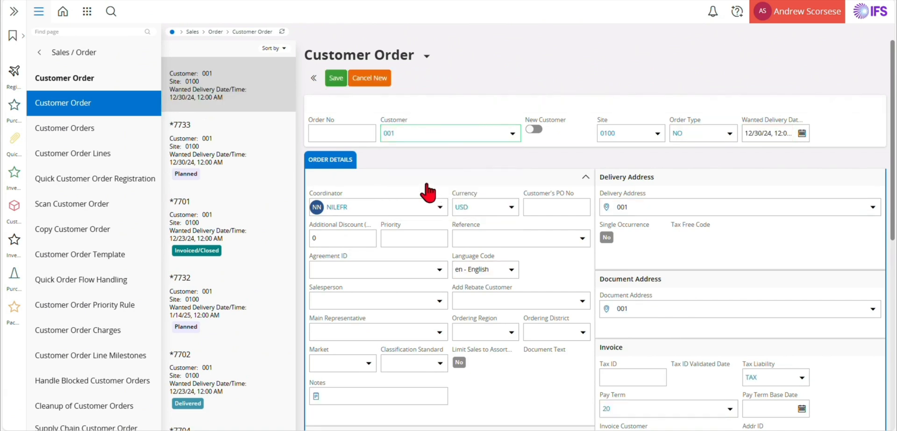
click(334, 79)
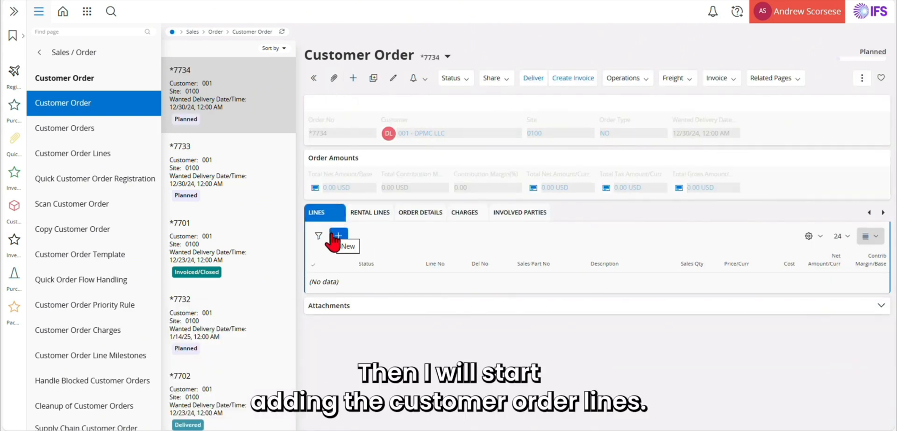
Add an order line for part KDK-002 with sales quantity 100 and save it.
click(337, 236)
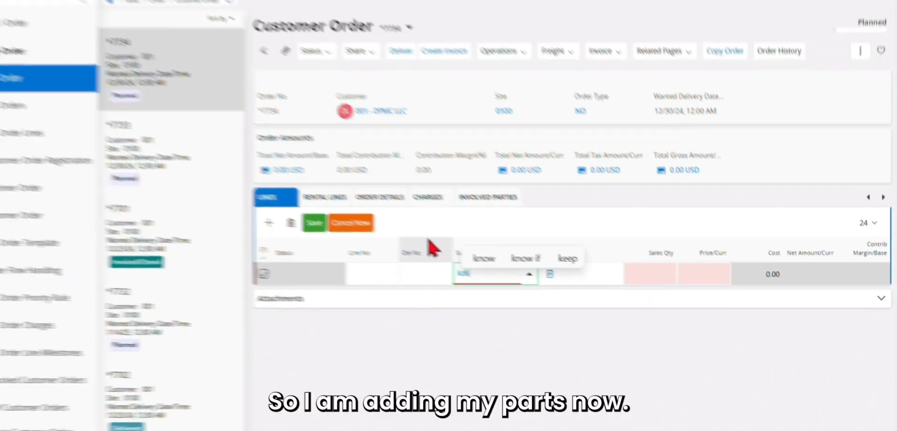
text(kdk)
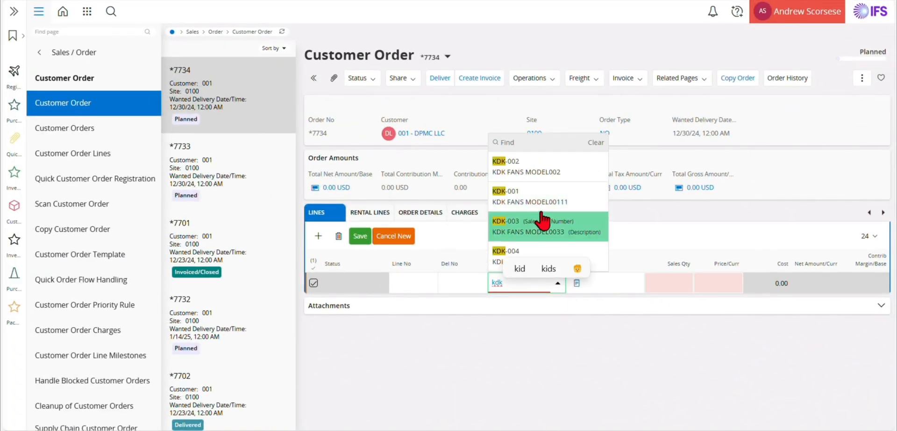
click(549, 166)
click(669, 290)
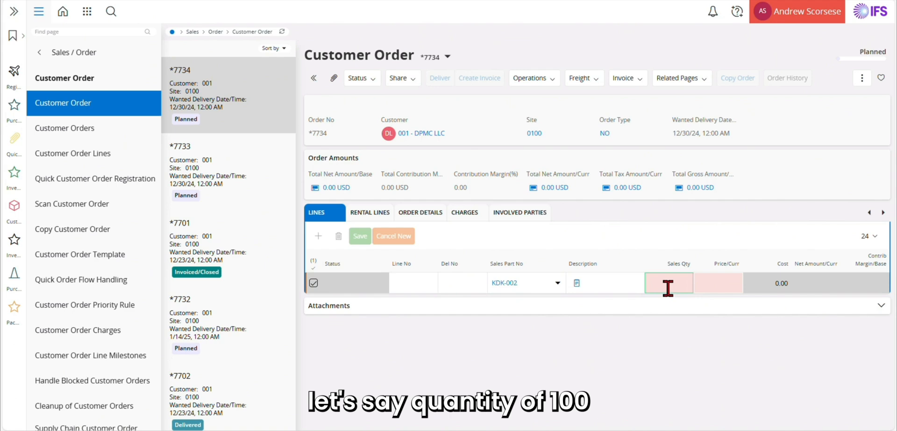
text(100)
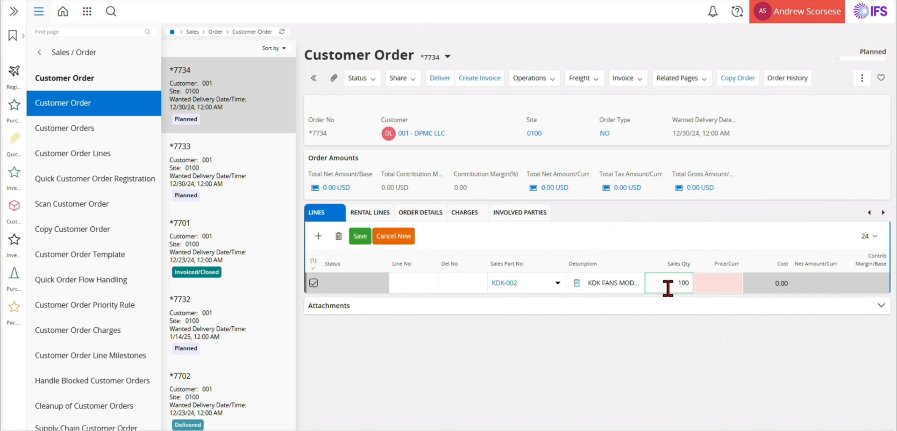
key(Tab)
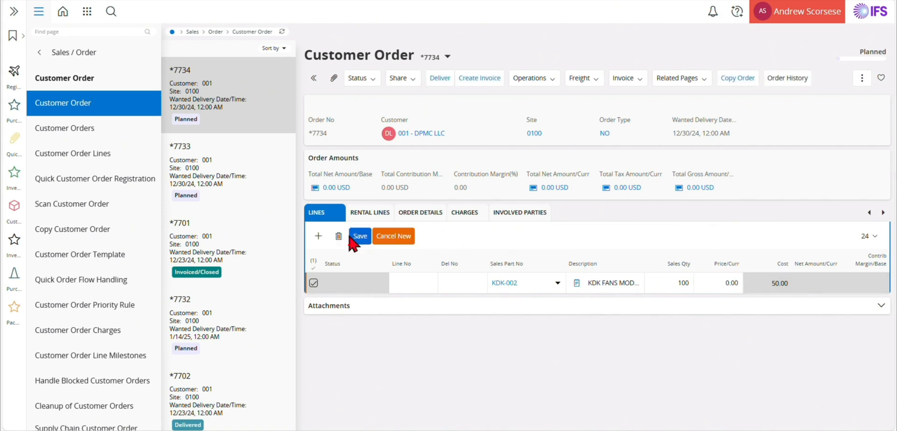
click(353, 237)
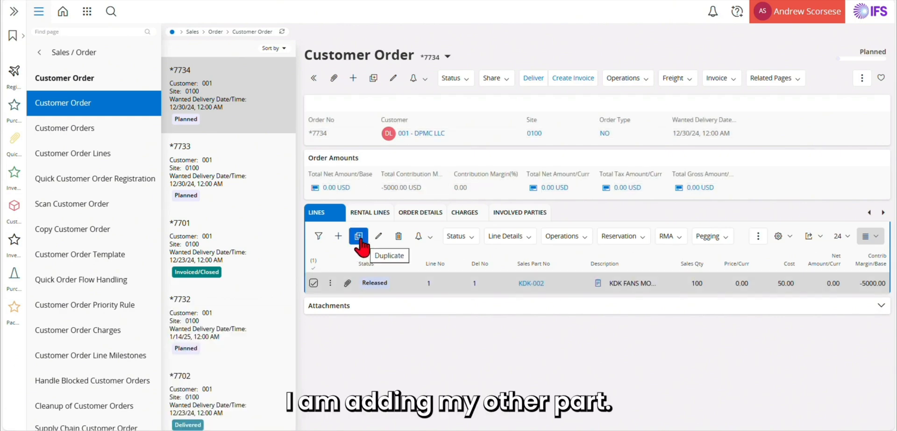
Add a second order line for part KDK-003 with sales quantity 100 and save it.
click(358, 236)
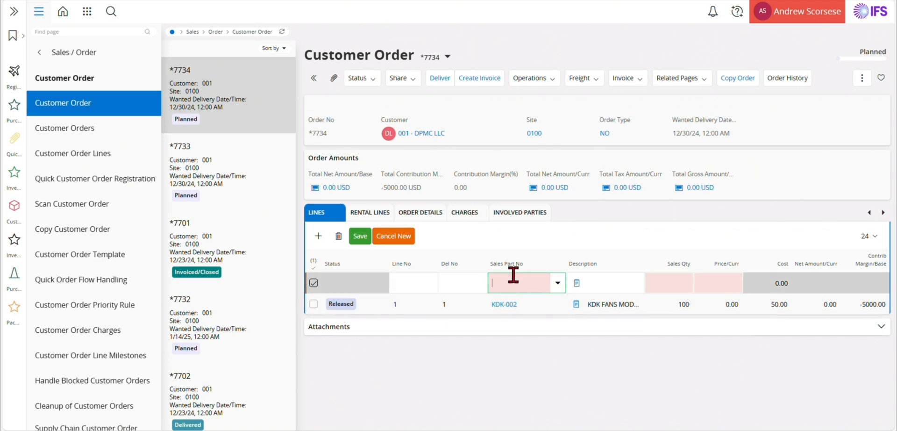
text(KDK)
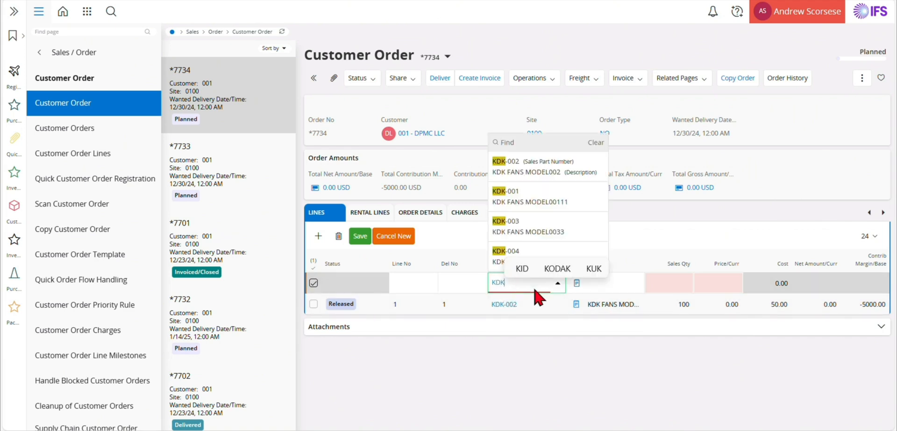
click(545, 230)
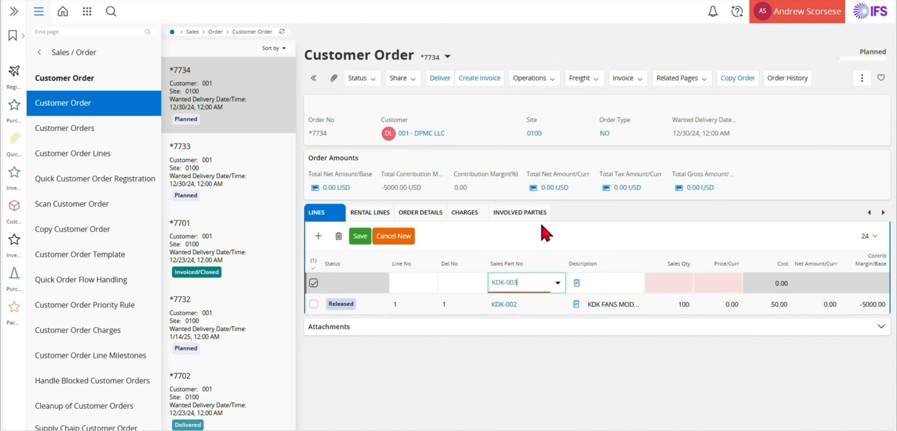
click(676, 280)
text(100)
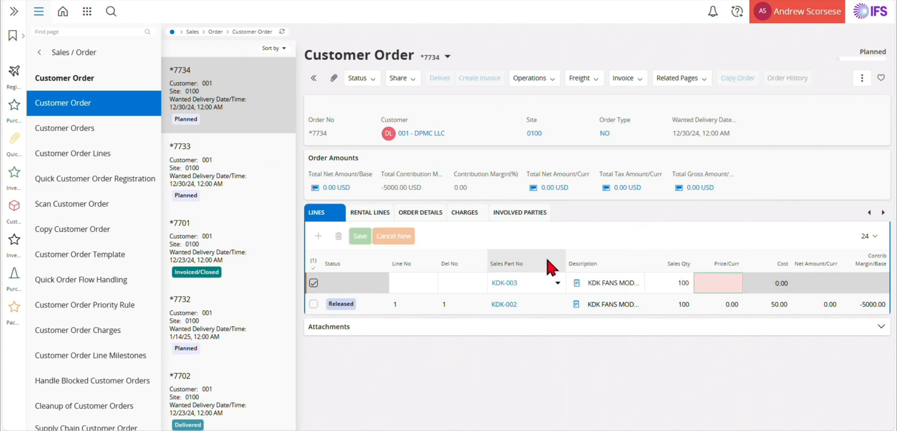
click(368, 238)
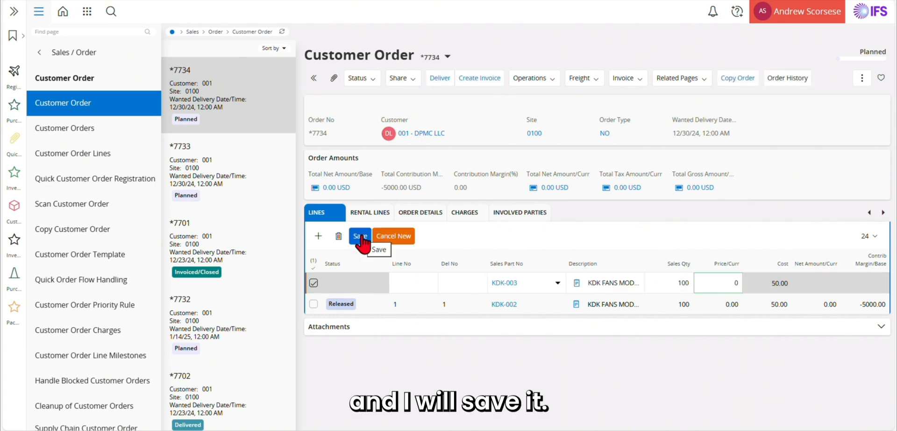
click(365, 239)
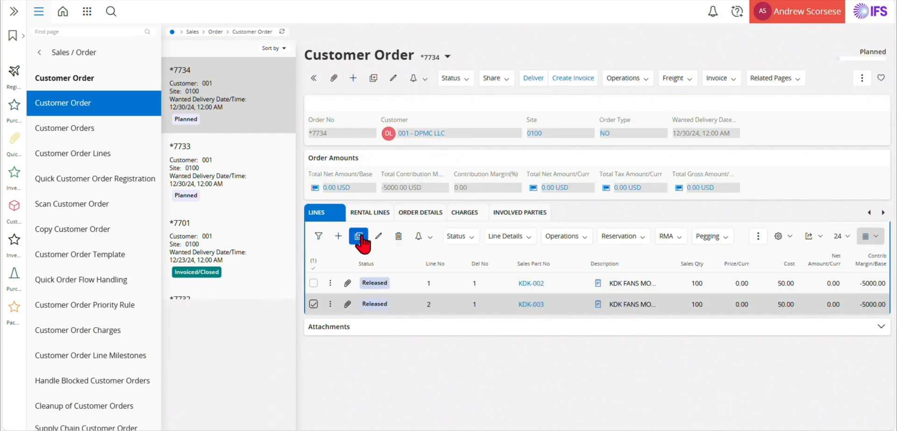
Add the Packing Instruction ID column to the order lines list through List View settings.
click(780, 239)
click(790, 255)
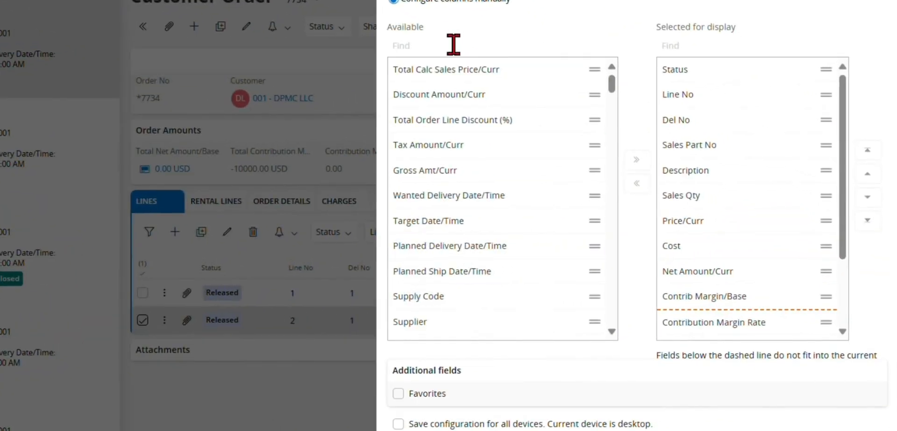
click(453, 44)
text(pac)
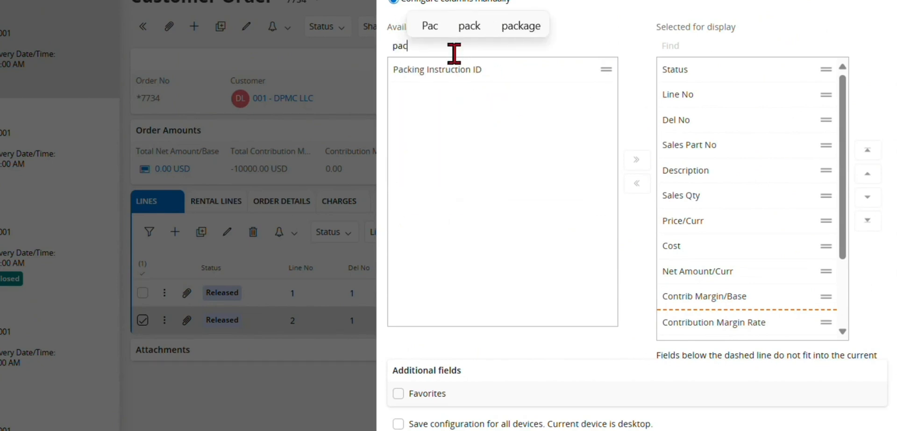
drag(458, 76, 878, 187)
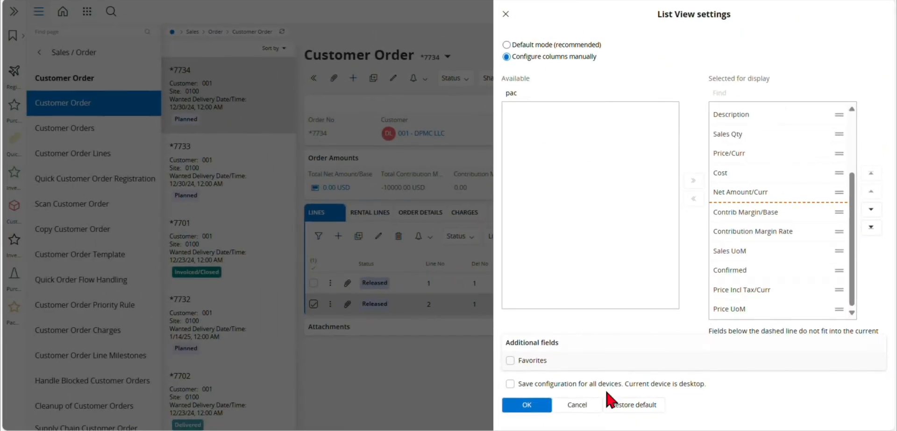
click(528, 405)
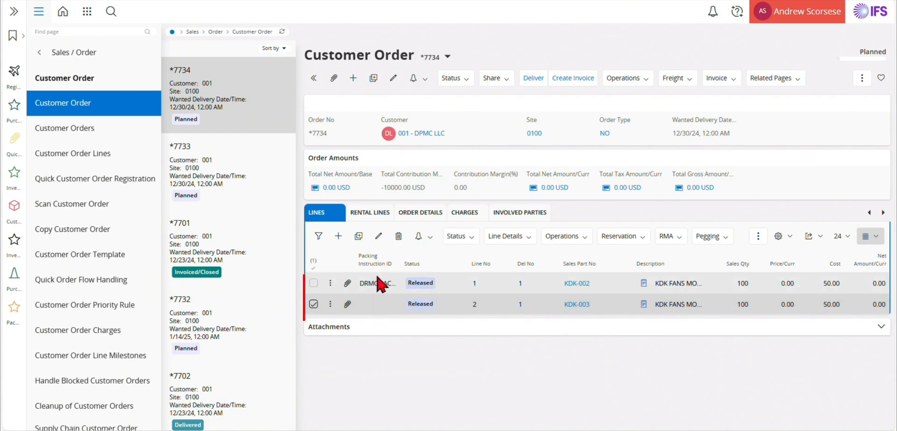
Inspect line 2's packing instruction choices, then cancel editing without assigning one.
click(378, 235)
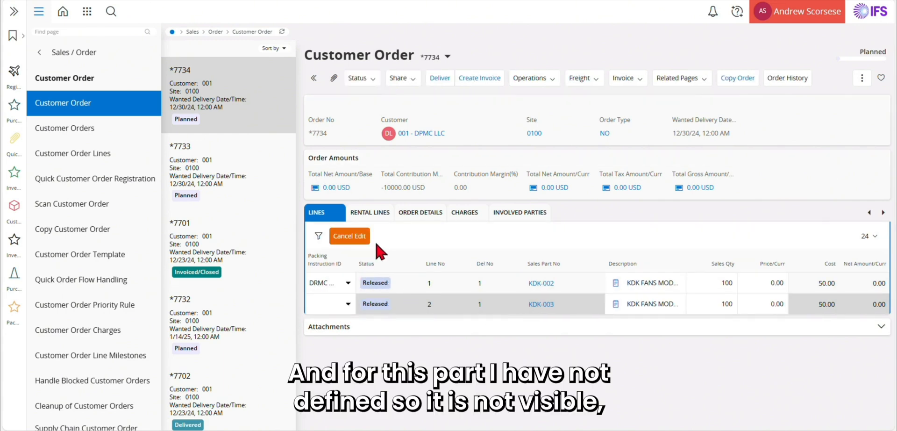
click(347, 304)
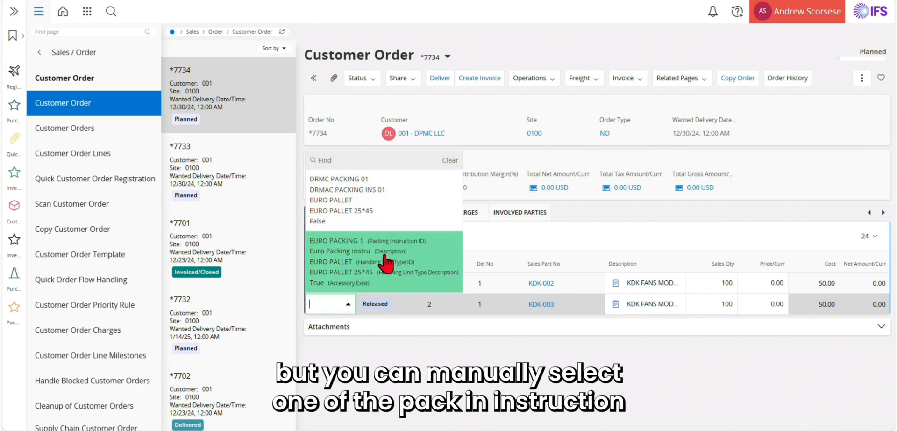
click(395, 373)
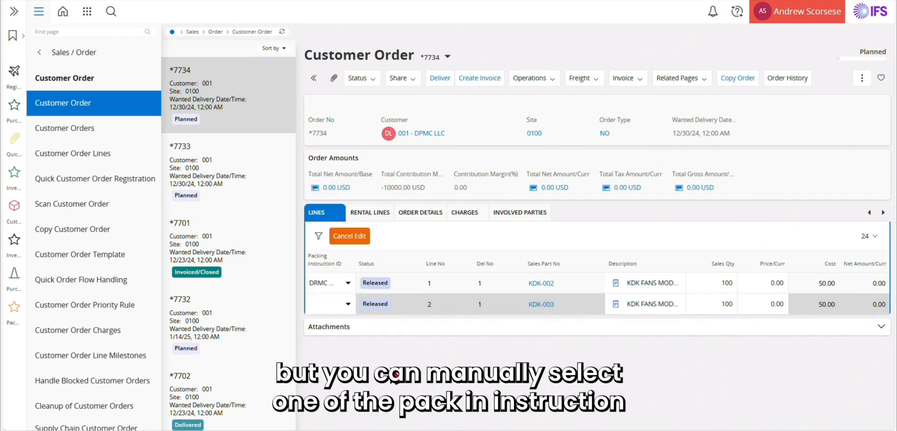
click(361, 241)
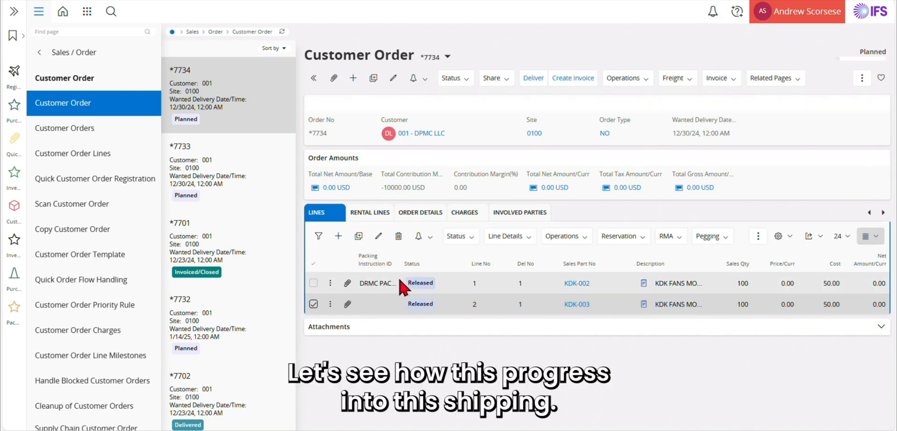
Release customer order *7734 through Status > Release and confirm.
click(451, 78)
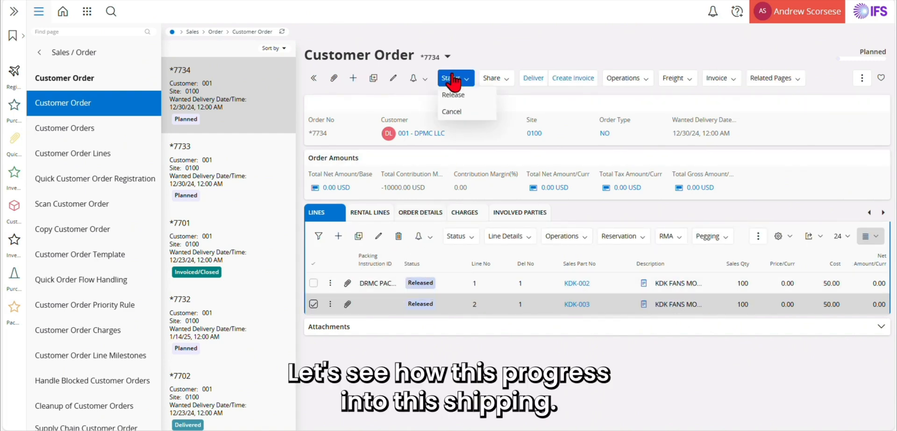
click(453, 95)
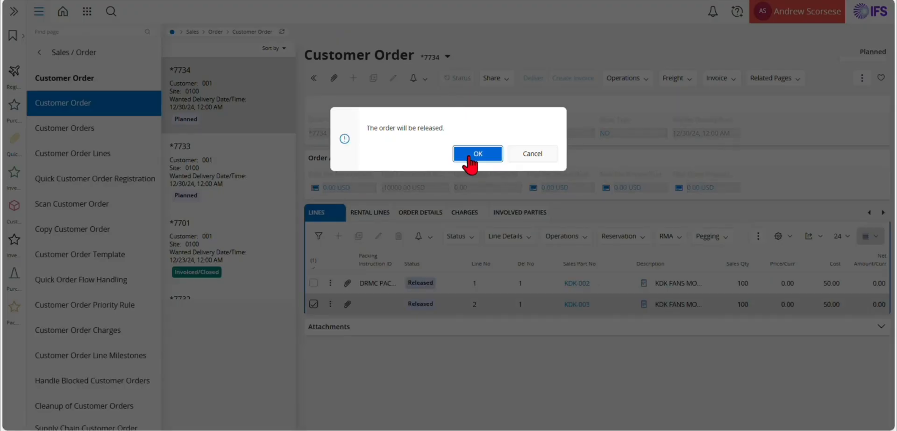
click(467, 154)
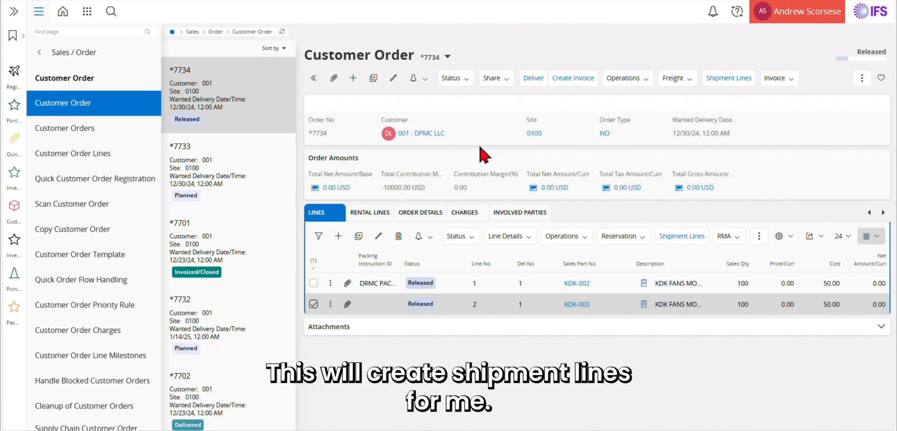
From the order's shipment lines, open shipment 1966 via line 1's details.
click(728, 80)
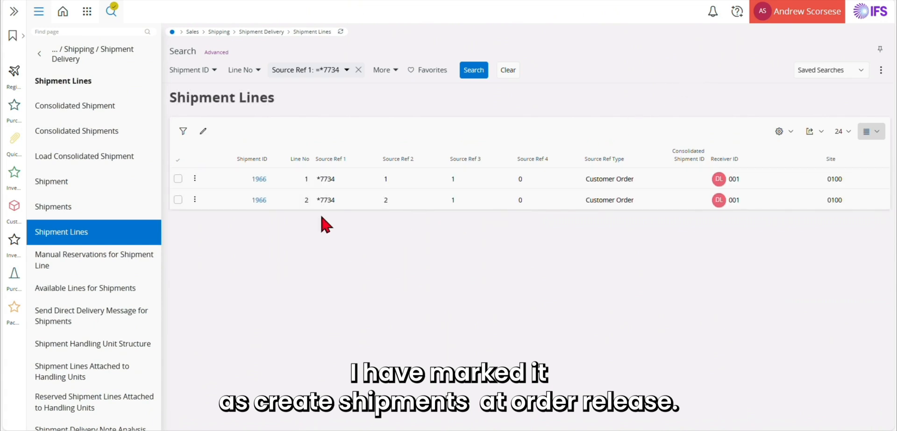
click(177, 179)
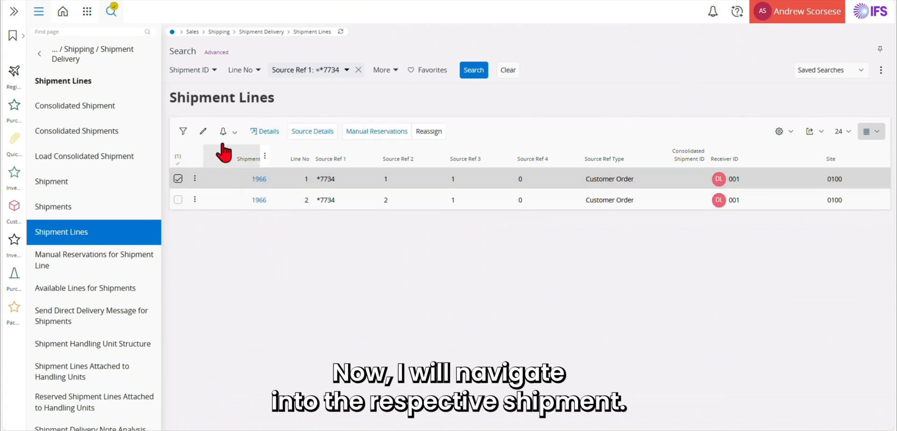
click(264, 131)
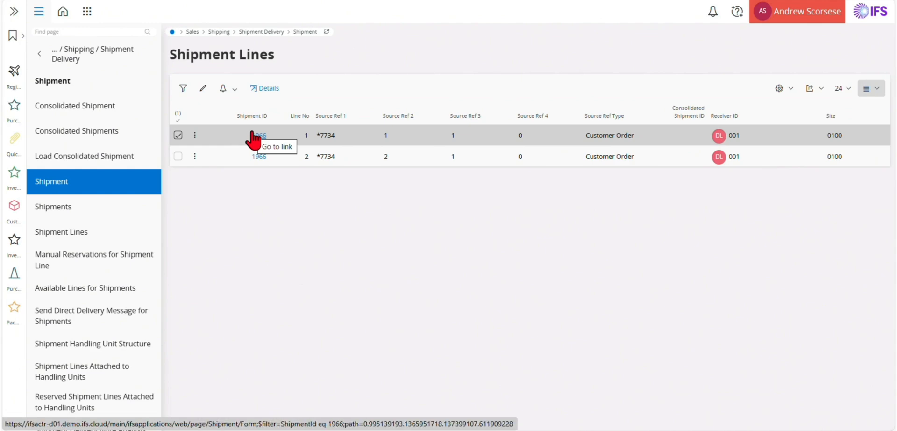
click(254, 136)
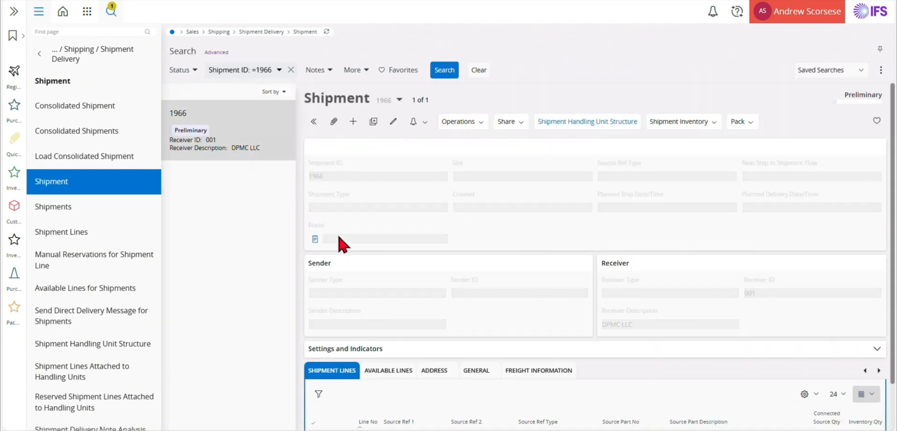
Open the shipment lines grid's List View settings and close them without changes.
scroll(393, 299, down, 2)
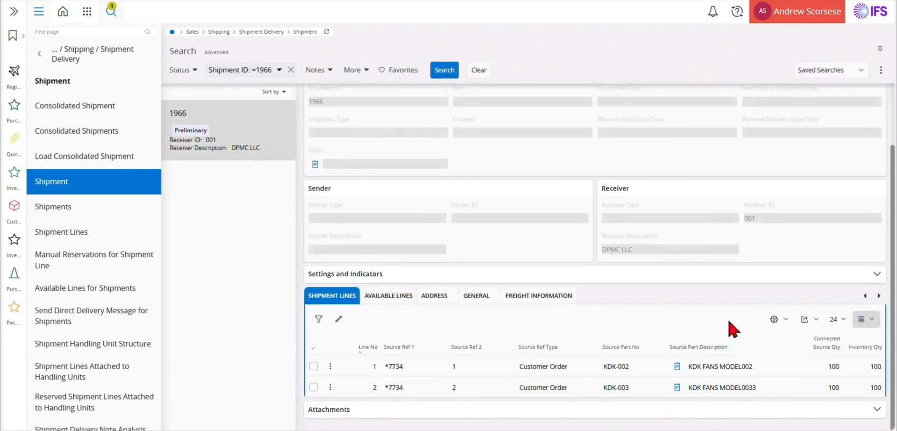
click(774, 319)
click(786, 338)
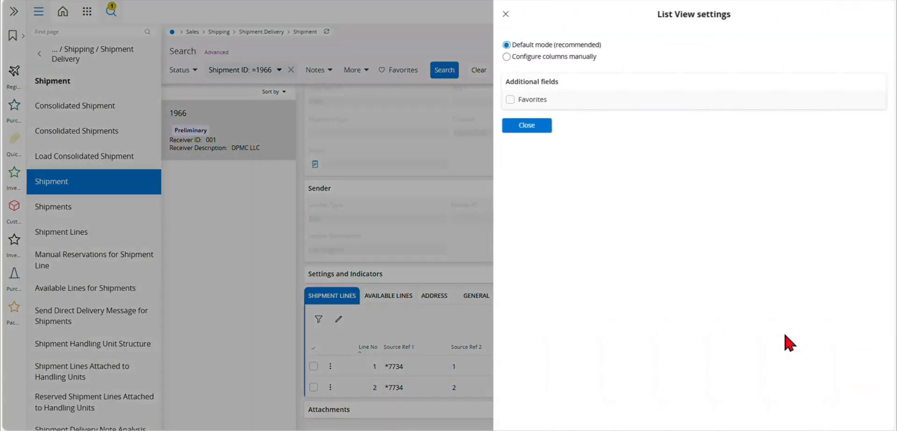
click(507, 56)
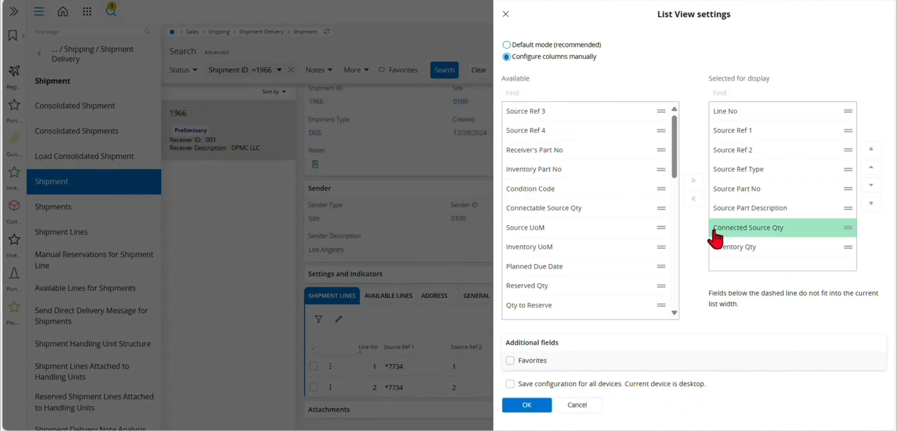
click(588, 406)
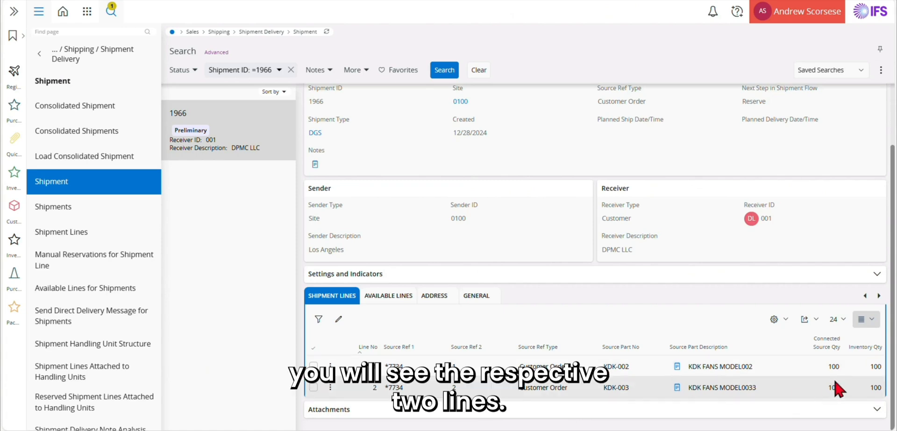
scroll(681, 321, up, 3)
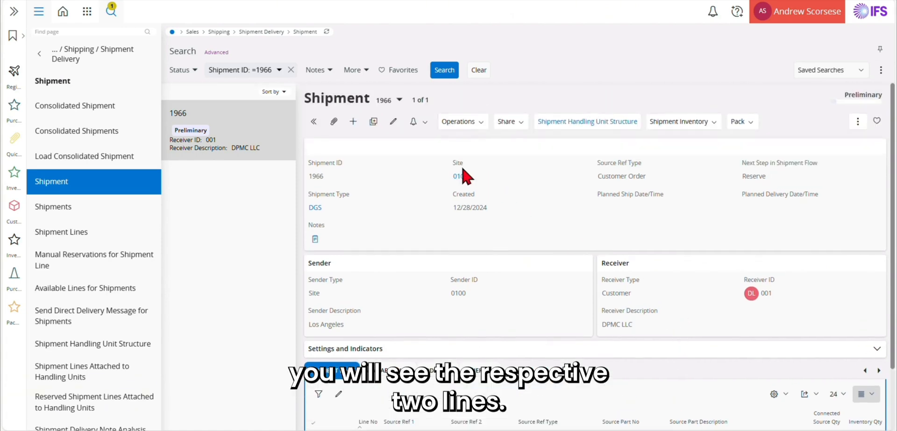
Reserve stock for shipment 1966 and refresh so its next step shows Create pick list.
click(749, 121)
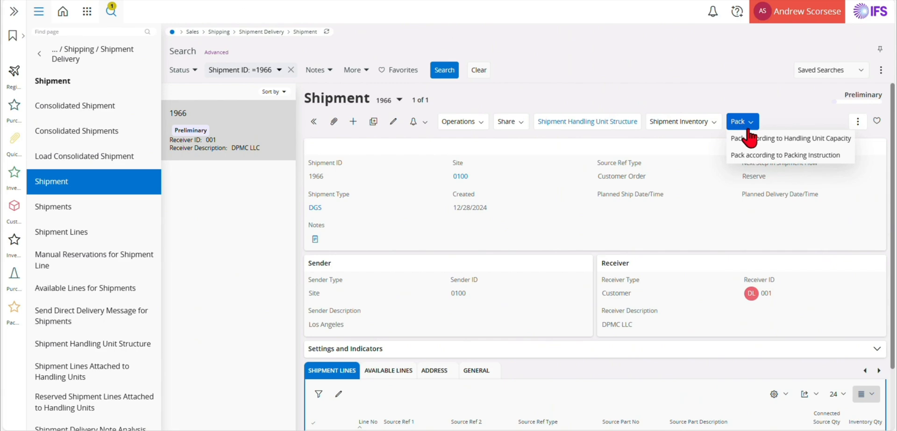
click(459, 124)
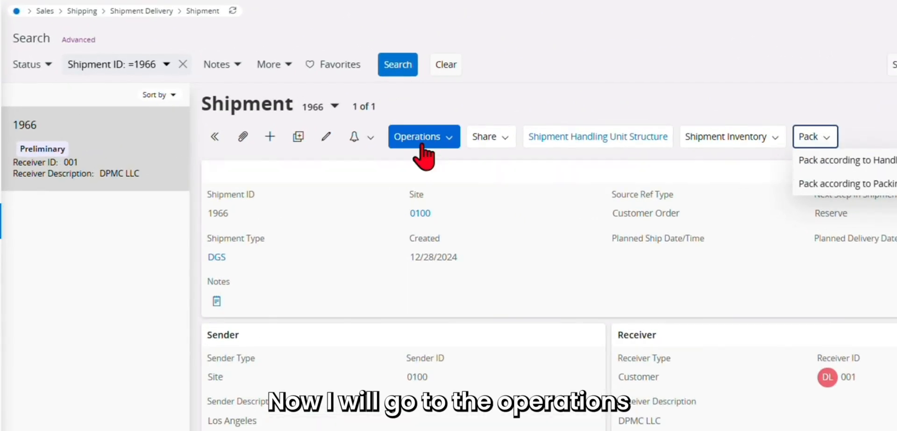
click(439, 139)
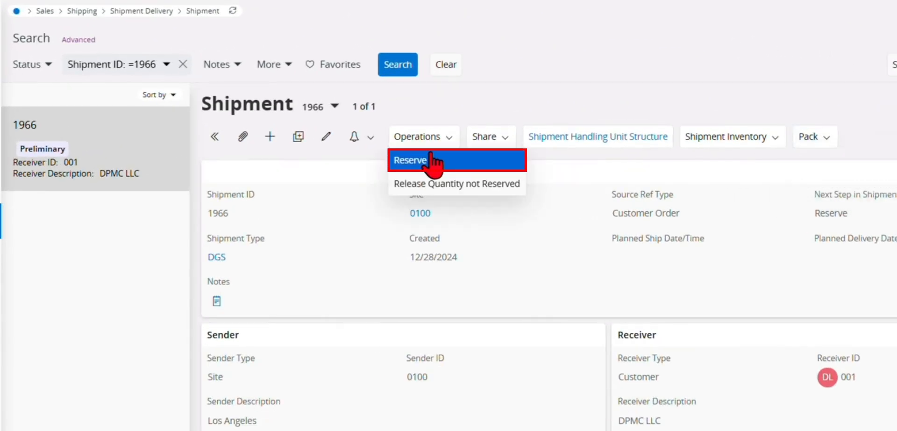
click(429, 160)
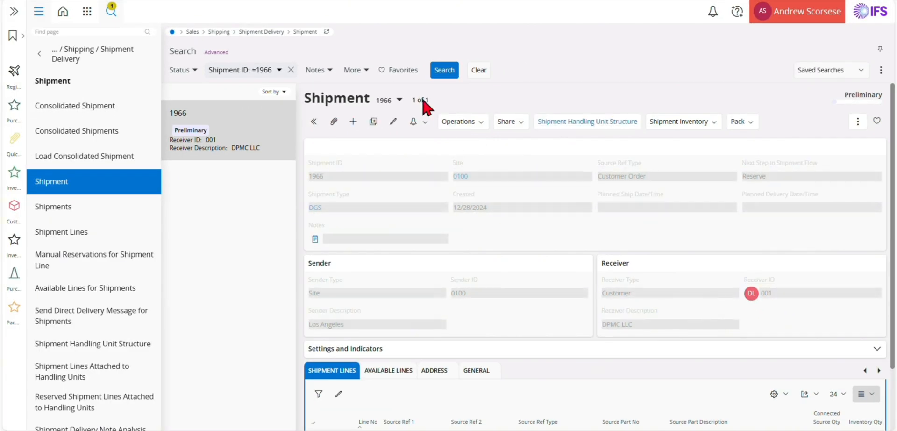
click(326, 31)
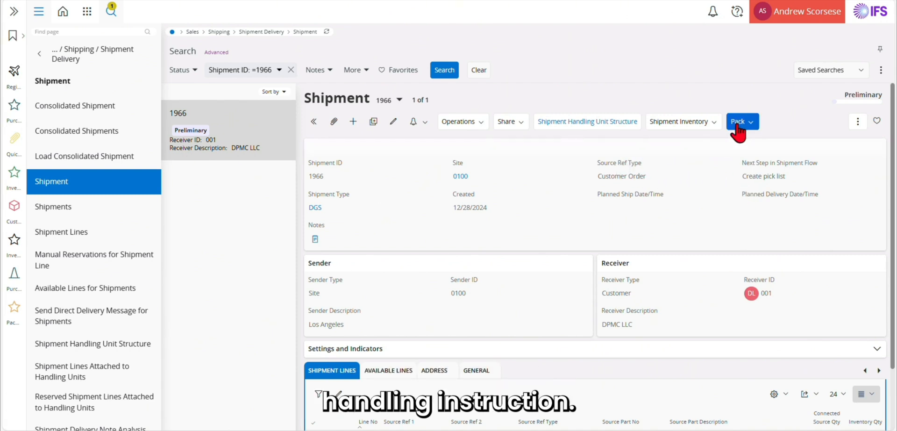
Open the handling unit structure and select both unattached lines, KDK-002 and KDK-003.
click(574, 123)
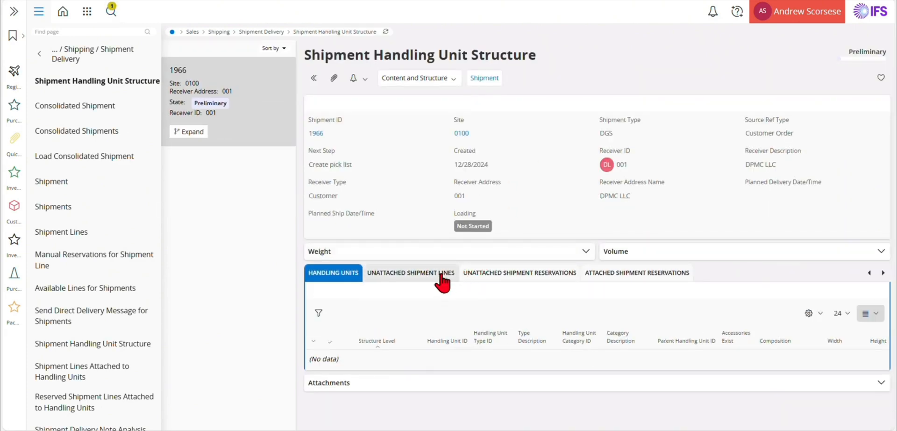
click(423, 273)
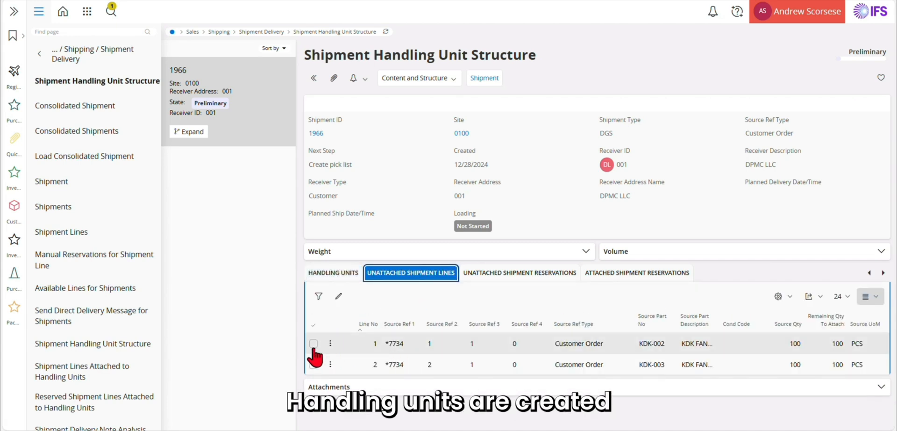
click(313, 325)
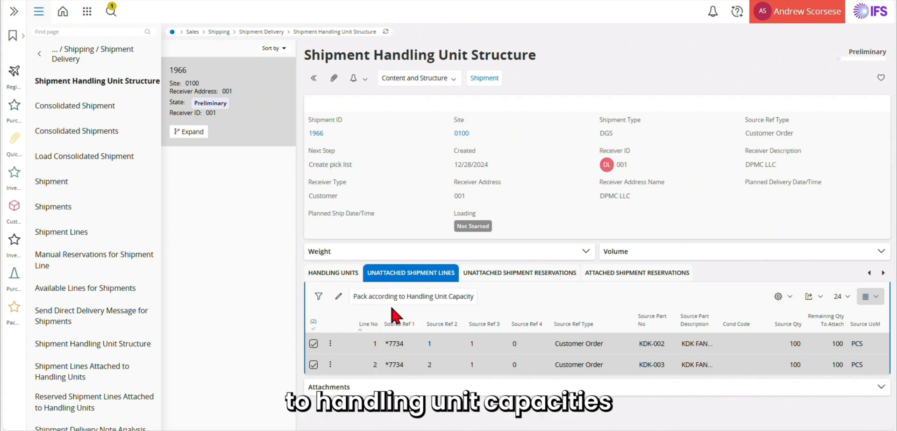
Add Packing Instruction ID as the first column of the unattached shipment lines grid.
click(313, 365)
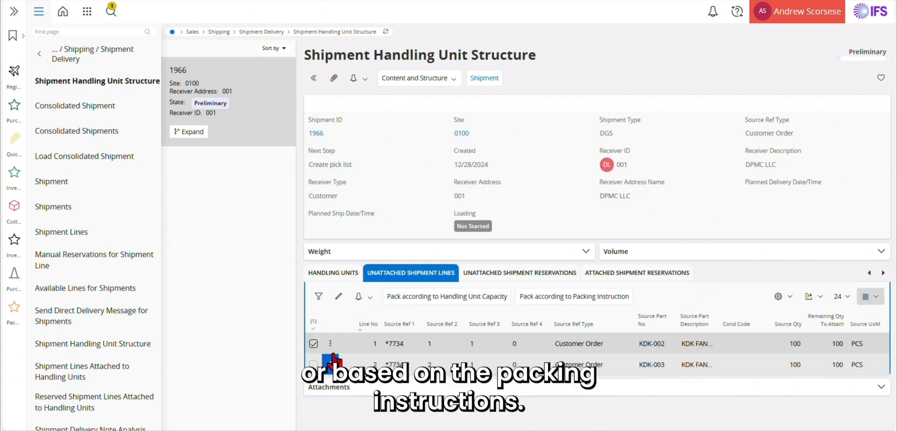
click(784, 304)
click(791, 313)
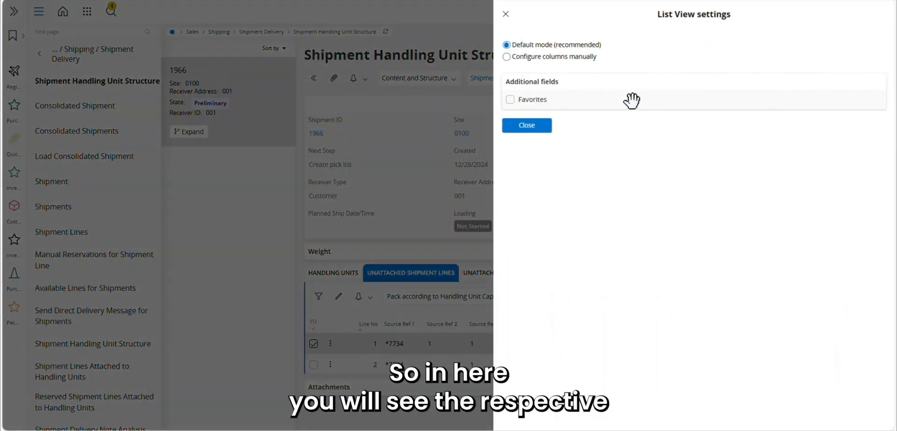
click(514, 56)
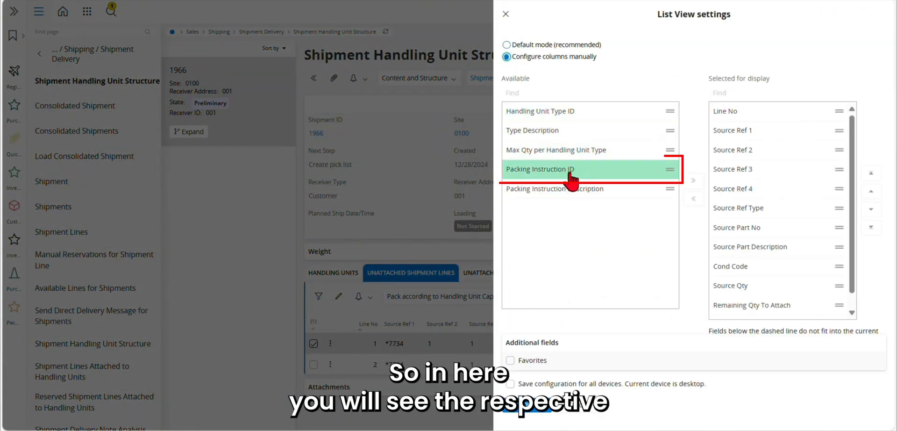
drag(590, 175, 695, 176)
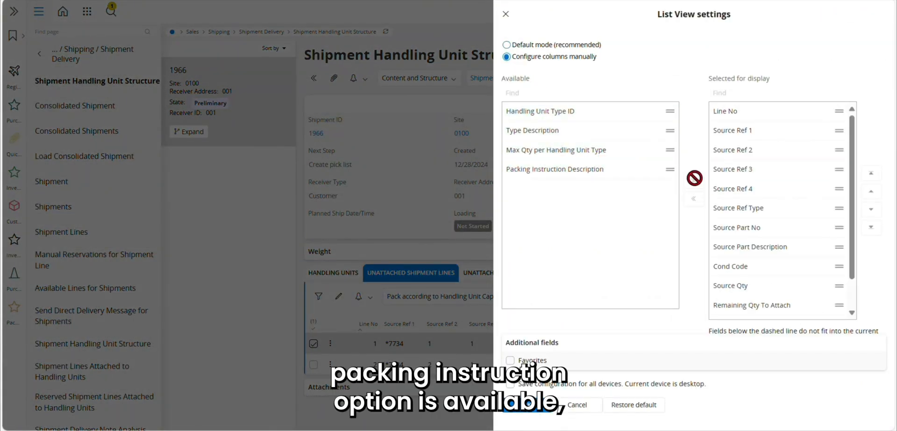
drag(793, 283, 876, 177)
click(526, 405)
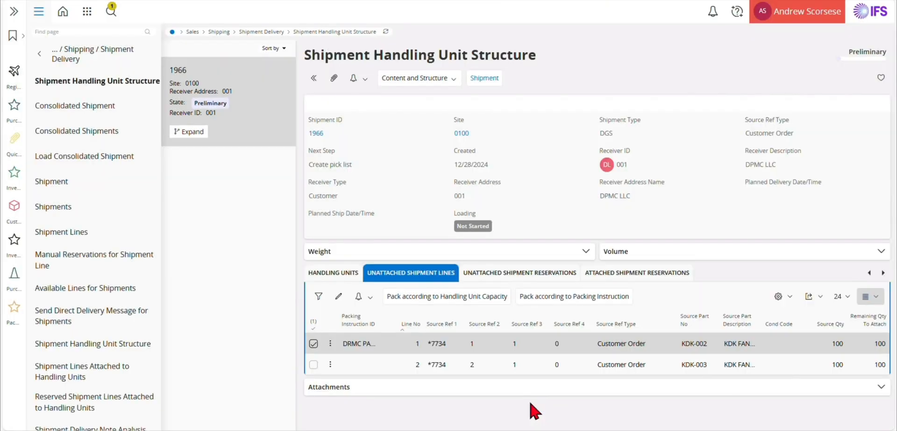
Set line 2 (KDK-003) to packing instruction EURO PACKING 1, save, and reselect both lines.
click(338, 296)
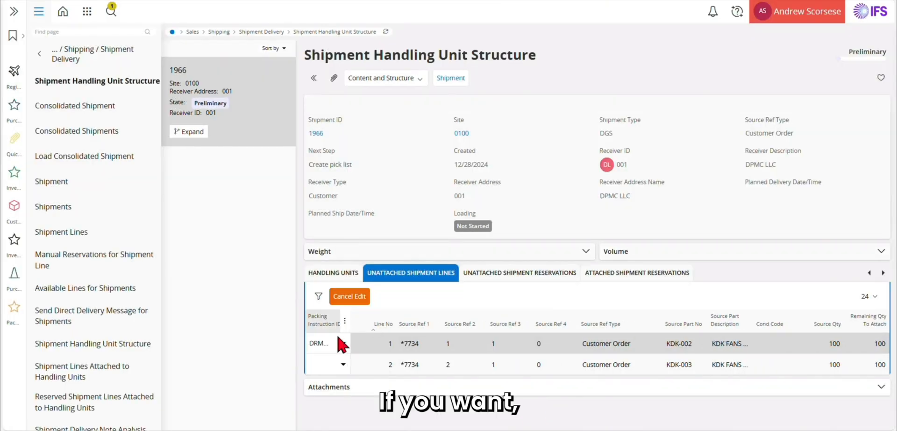
click(341, 366)
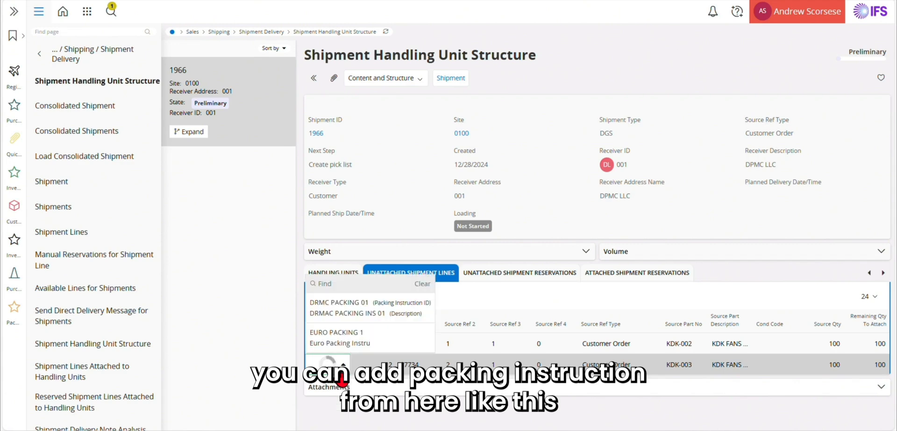
click(350, 346)
click(342, 297)
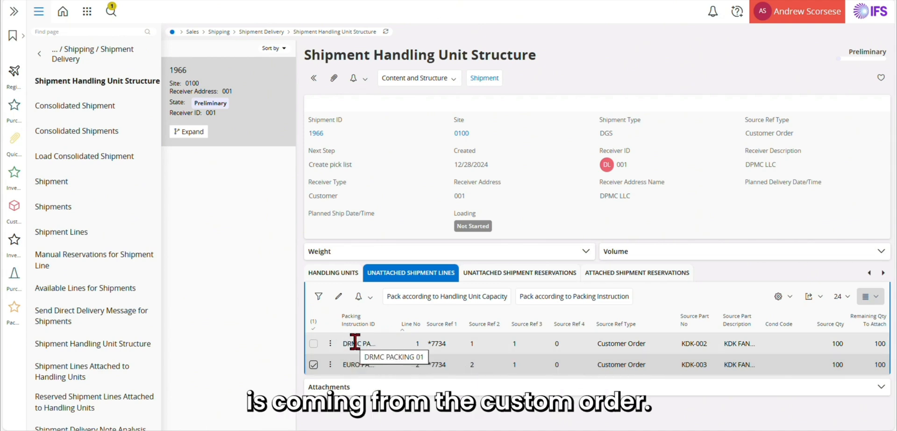
click(314, 365)
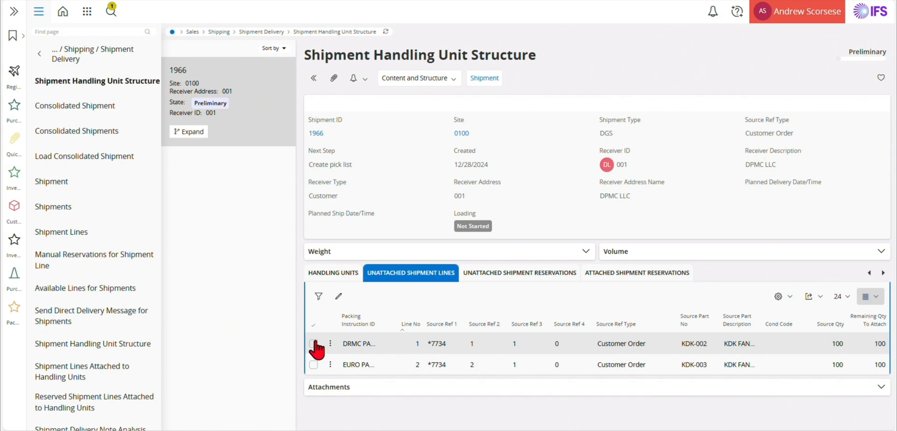
click(313, 324)
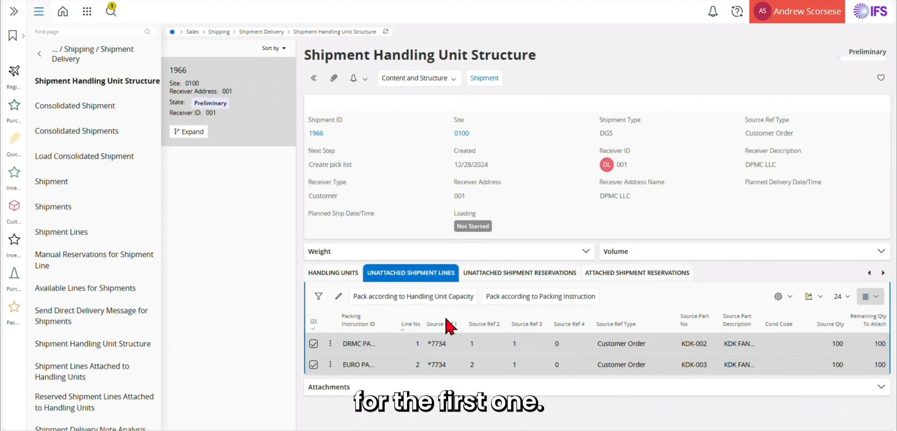
Pack KDK-002 by its DRMC packing instruction and KDK-003 by handling unit capacity.
click(314, 365)
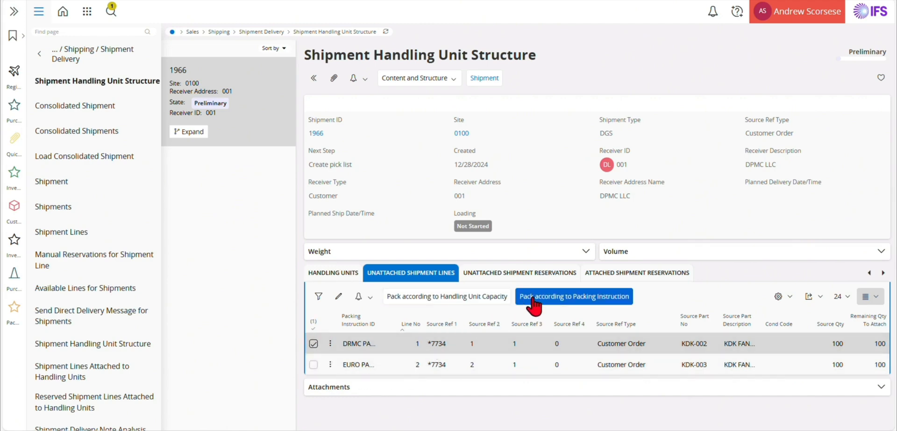
click(559, 303)
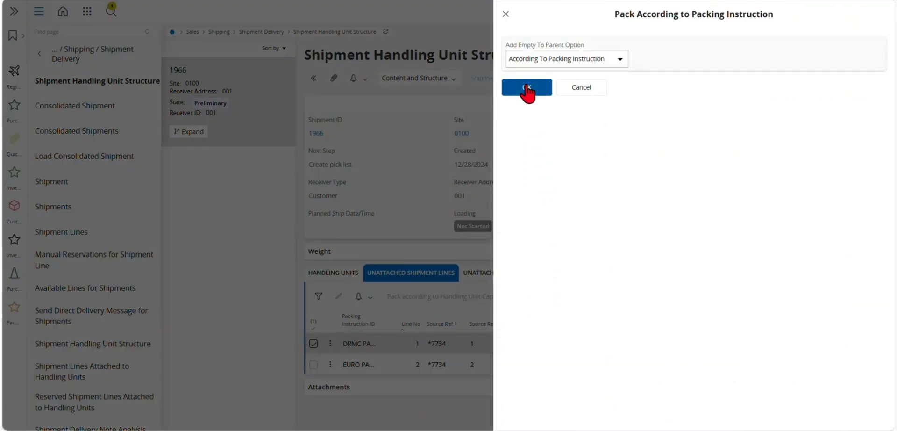
click(527, 89)
click(313, 344)
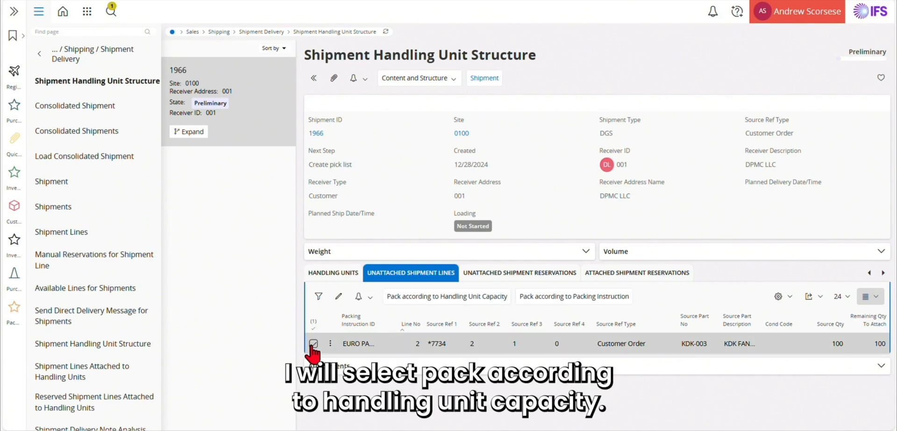
click(422, 301)
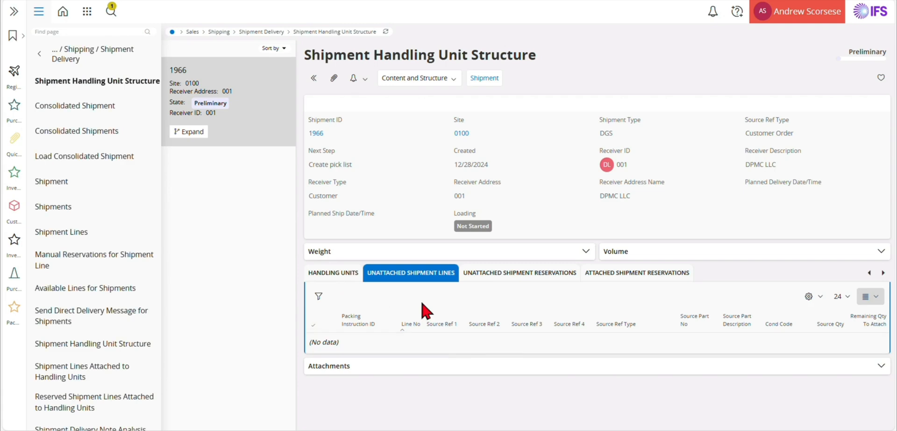
Show handling units as a tree, expand pallet 4997, and open box 4998's shipment line.
click(332, 273)
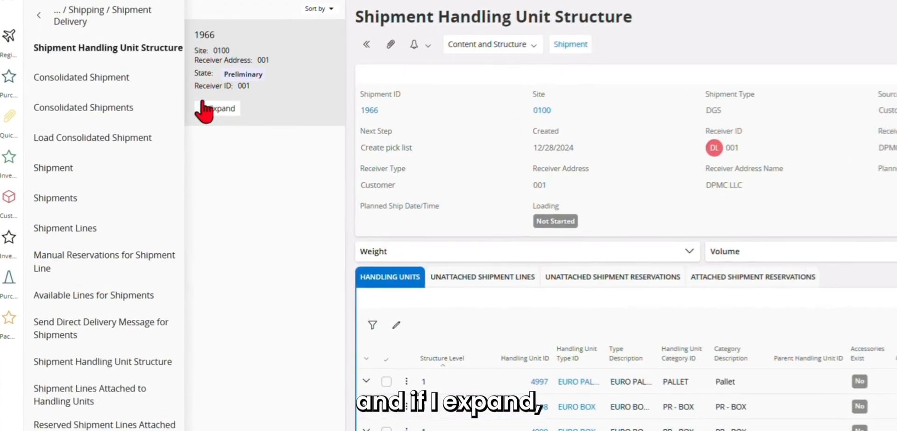
click(204, 108)
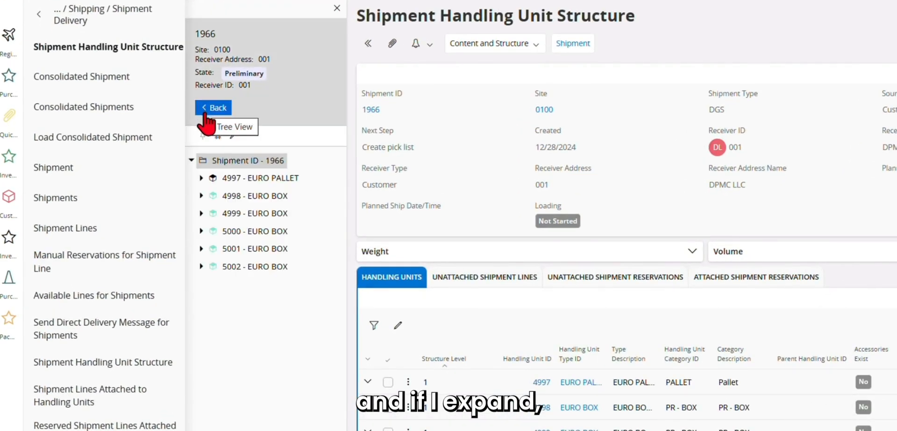
click(202, 178)
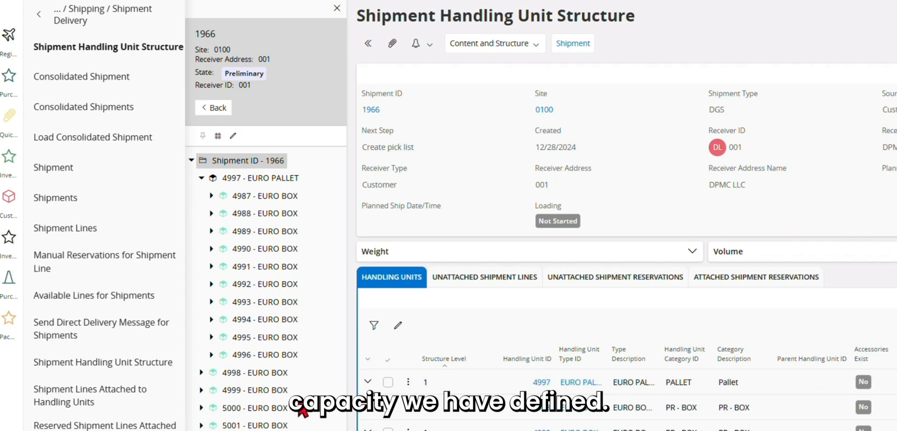
click(289, 394)
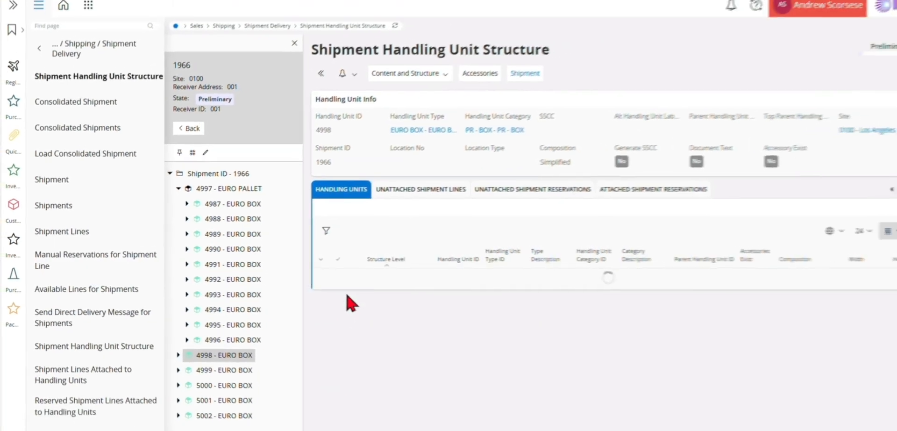
click(313, 278)
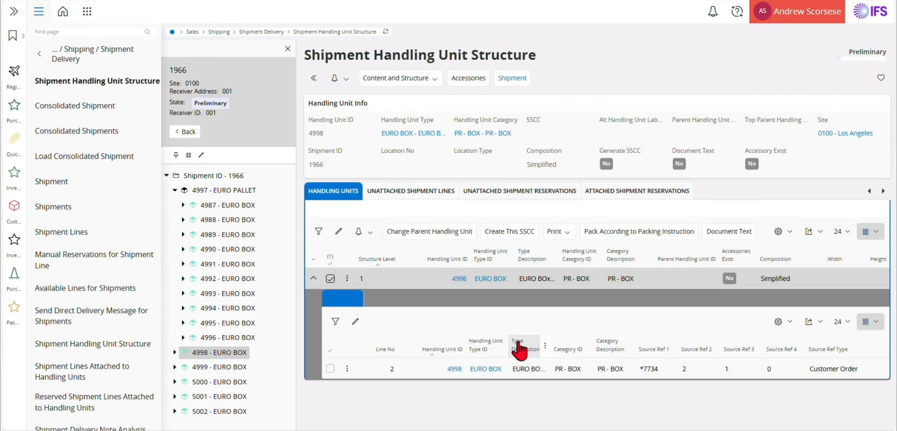
Add Quantity Attached Reservation as the first column of the handling unit lines list.
click(779, 322)
click(795, 372)
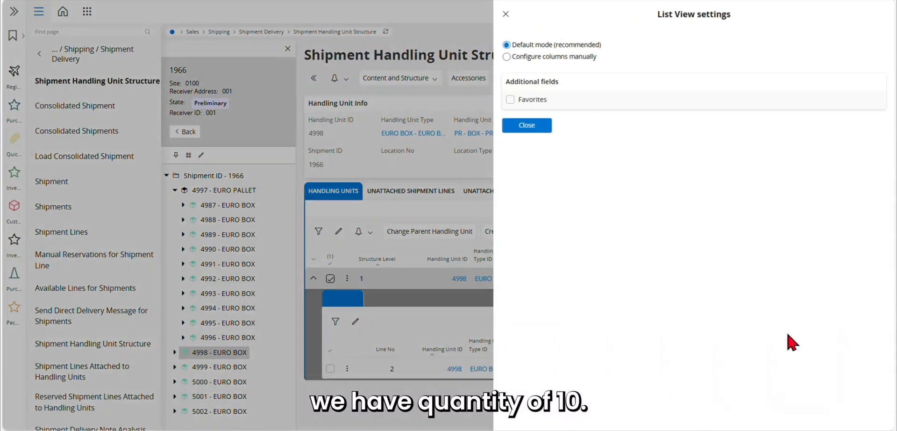
click(558, 57)
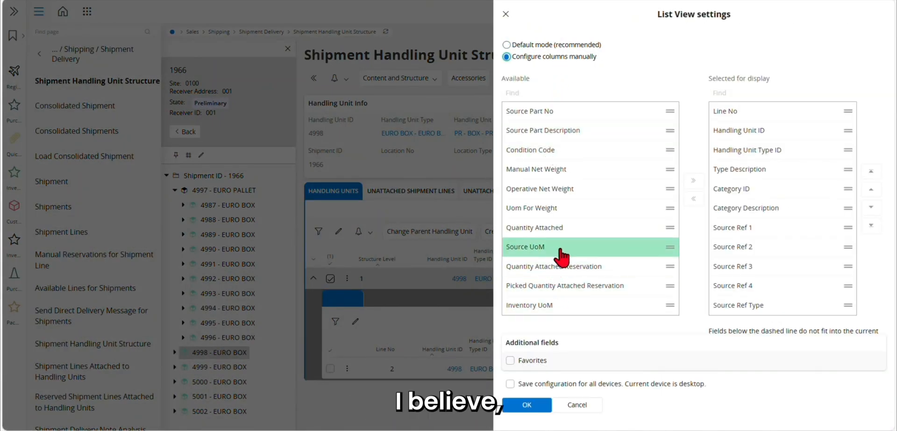
click(569, 270)
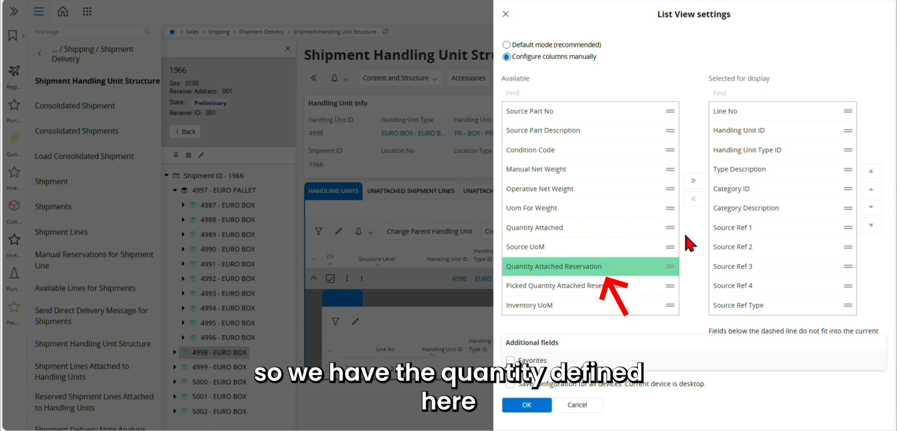
click(693, 180)
click(762, 317)
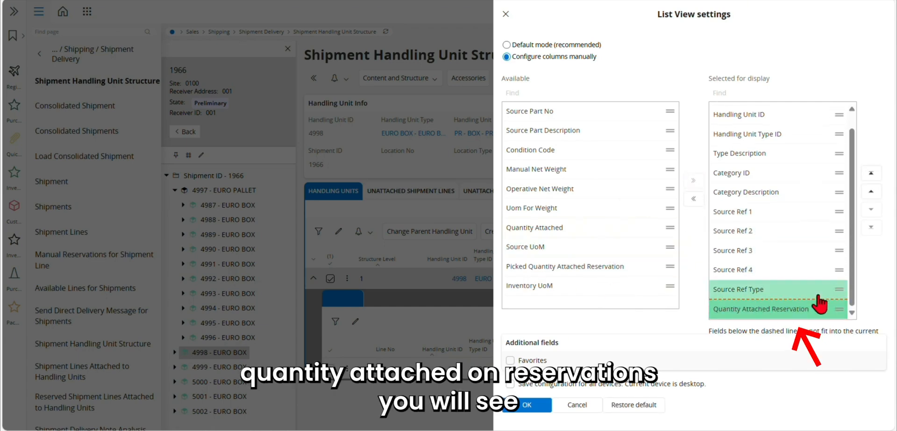
click(871, 175)
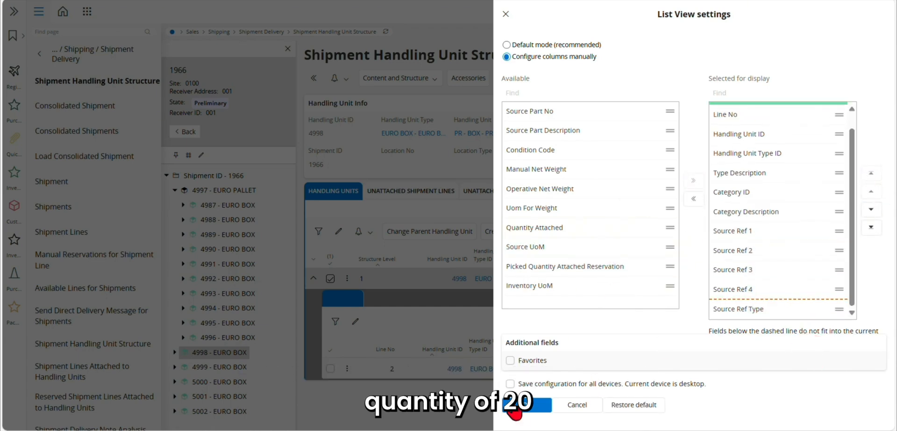
click(528, 405)
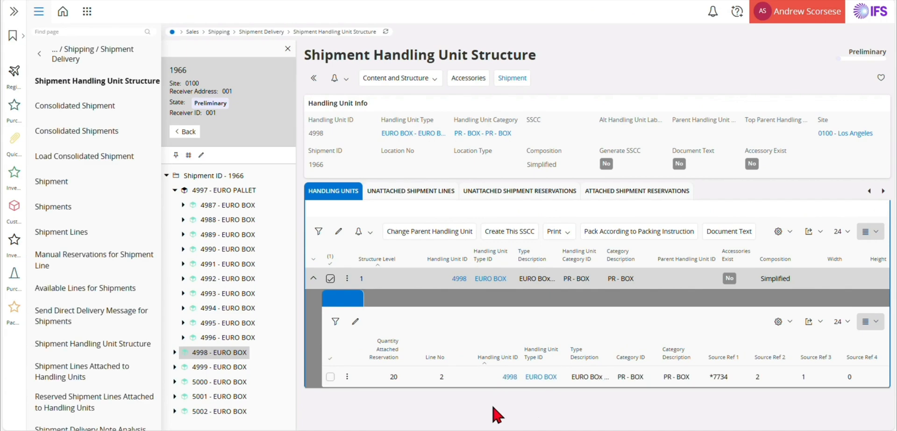
View the lines packed in box 4991, then return to the Shipment 1966 page.
click(232, 264)
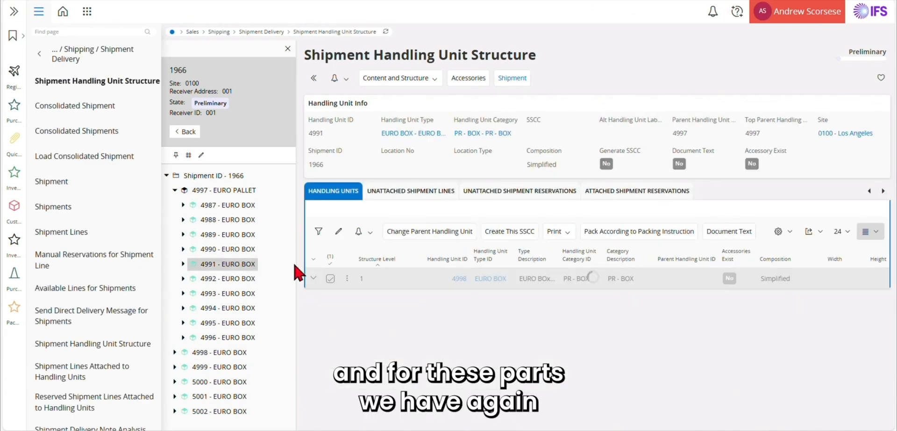
click(314, 280)
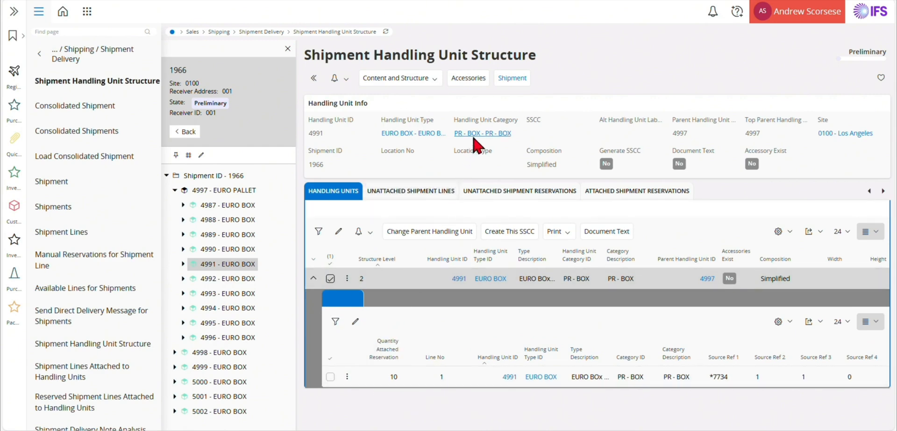
click(512, 79)
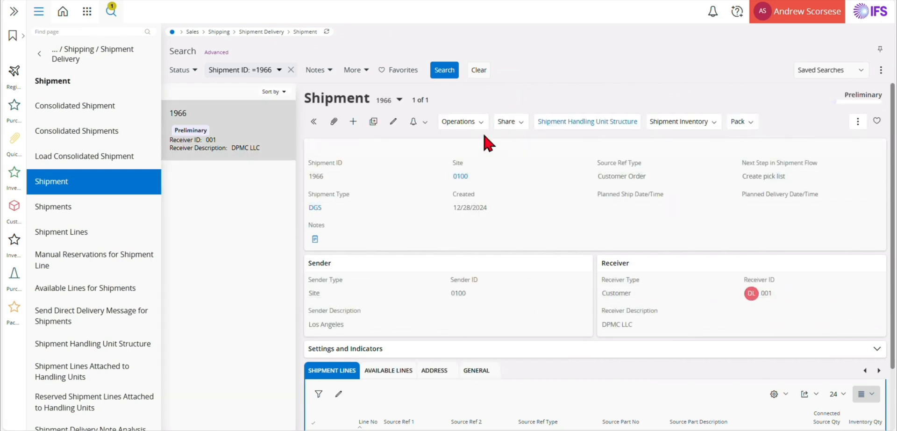
Create the pick list for shipment 1966 and report picking, moving parts into shipment inventory.
click(471, 124)
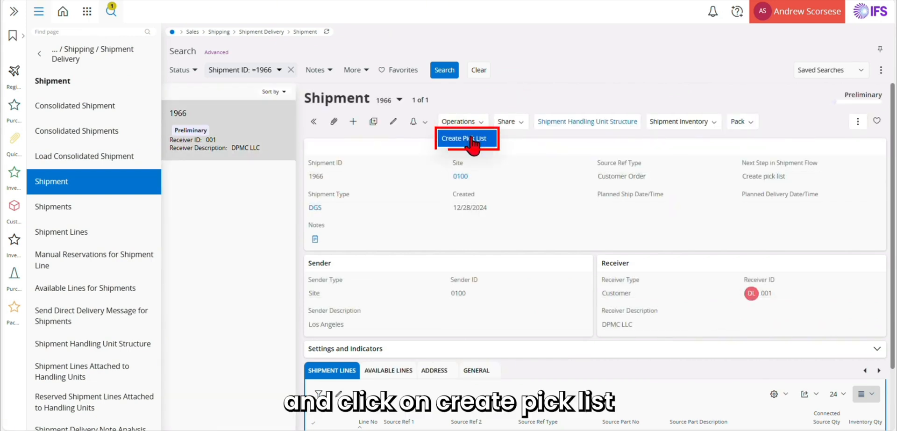
click(472, 140)
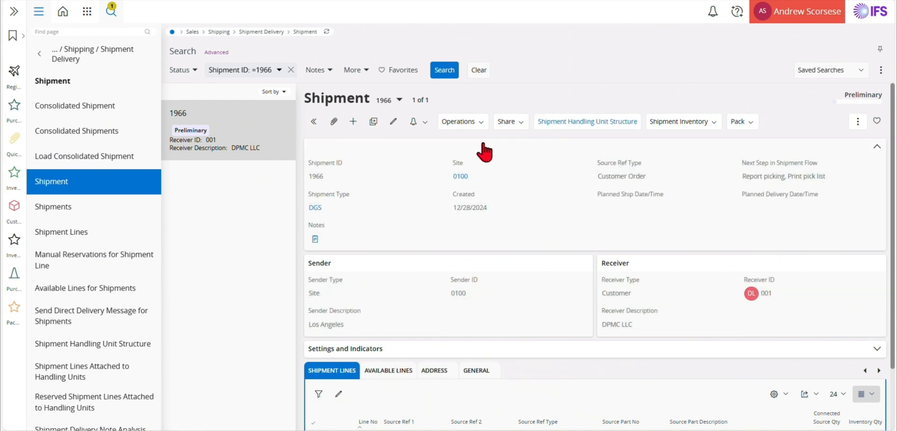
click(471, 125)
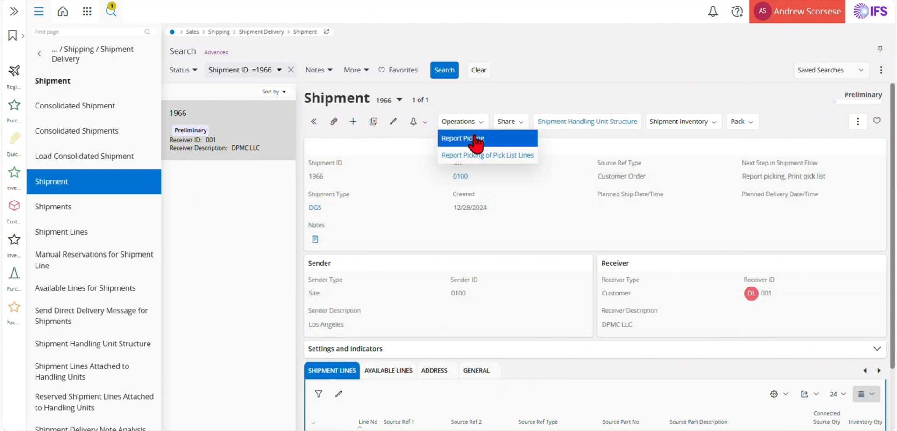
click(473, 138)
click(474, 167)
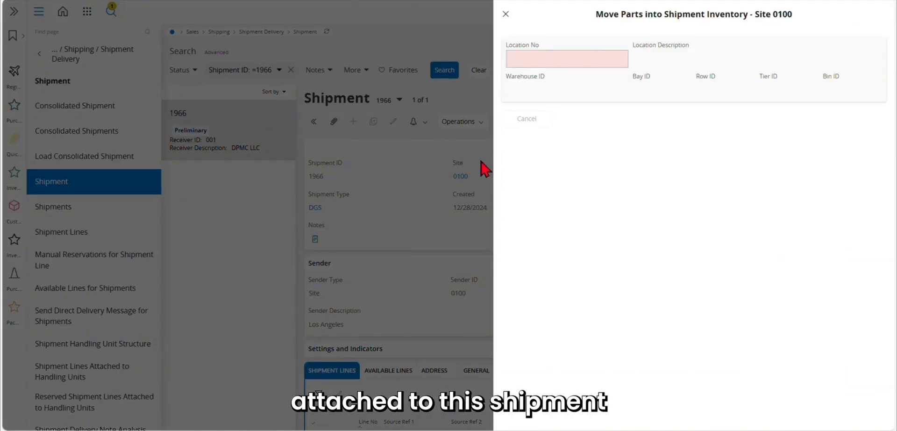
click(523, 120)
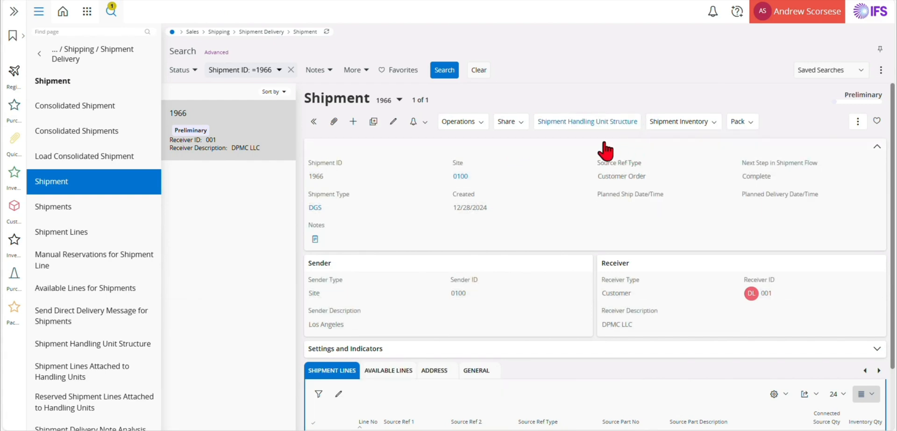
click(524, 126)
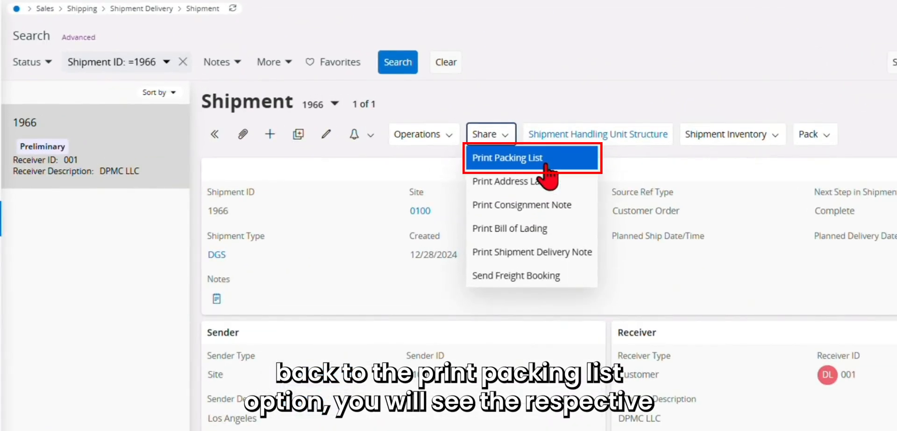
Print the packing list for shipment 1966 and preview it as a PDF.
click(546, 162)
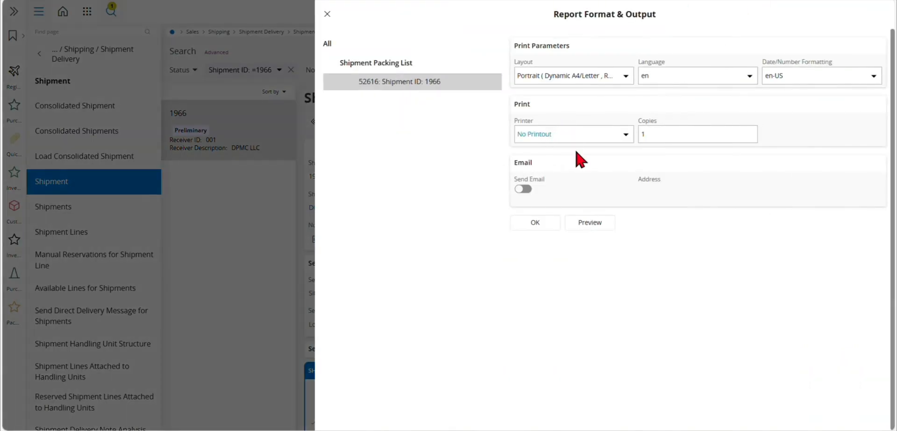
click(591, 224)
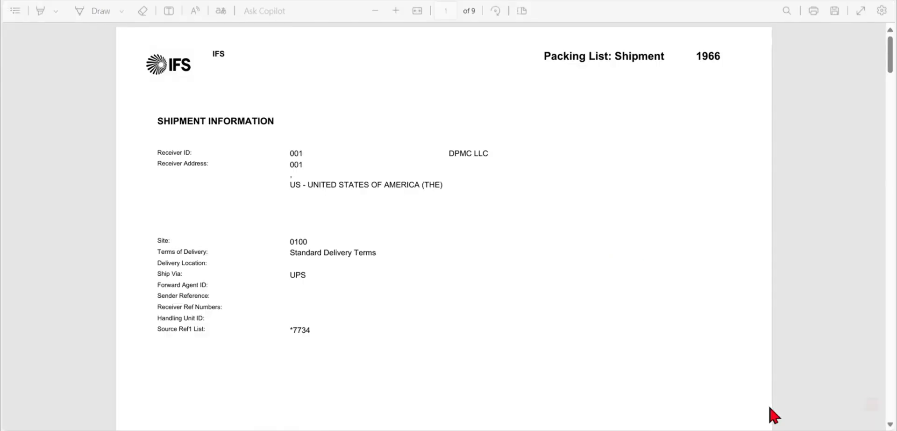
Scroll through the 9-page packing list PDF, then close the Report Format & Output panel.
scroll(420, 332, down, 10)
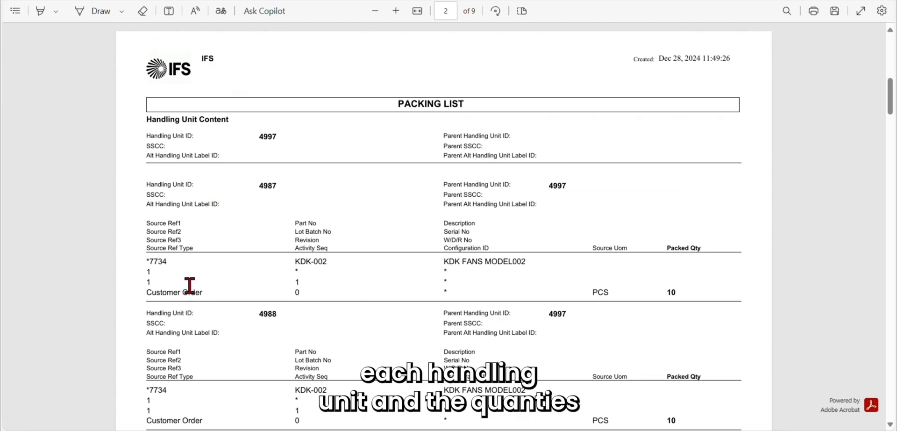
scroll(225, 309, down, 6)
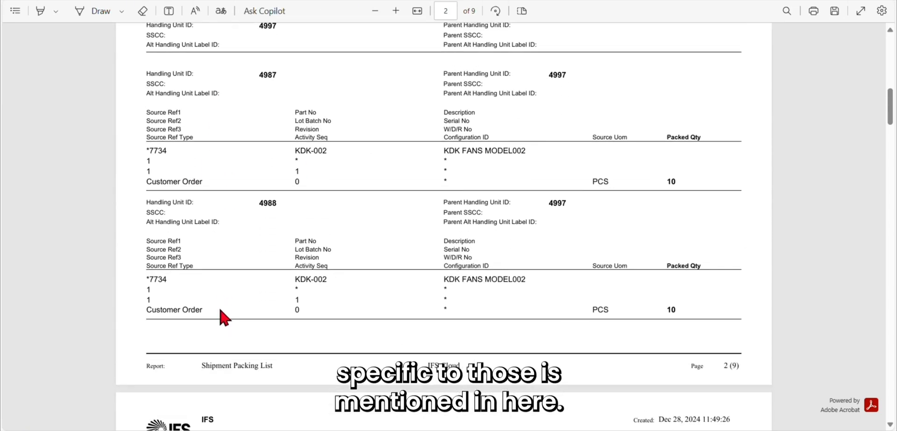
scroll(228, 315, down, 2)
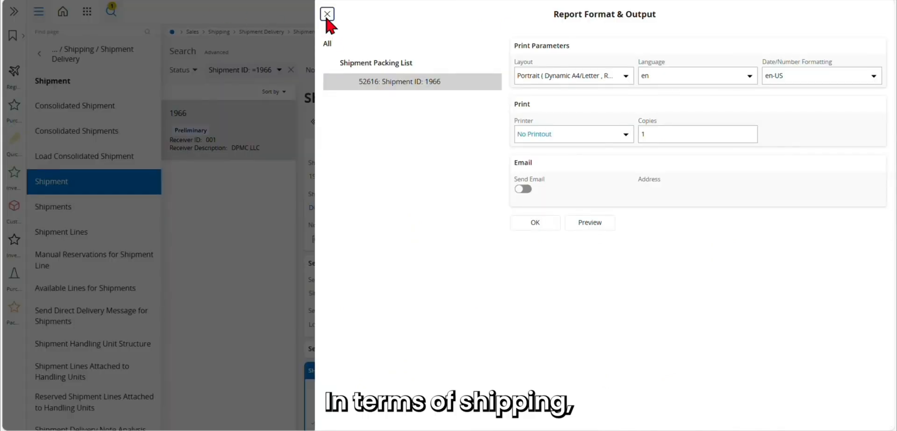
click(327, 15)
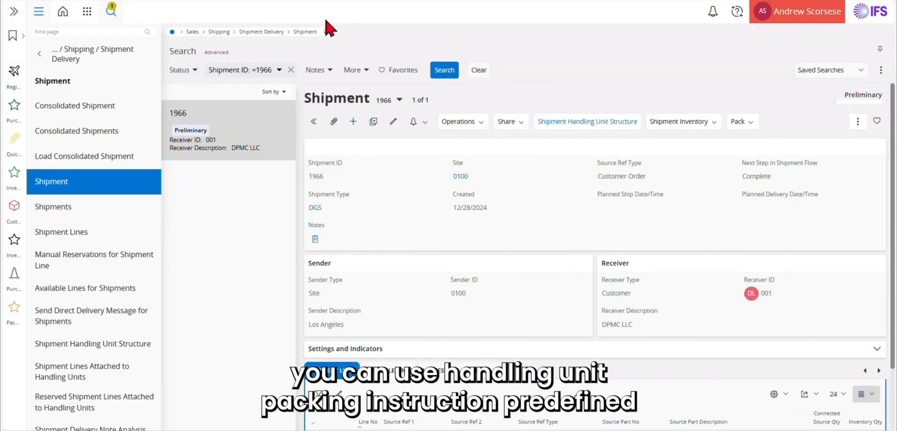